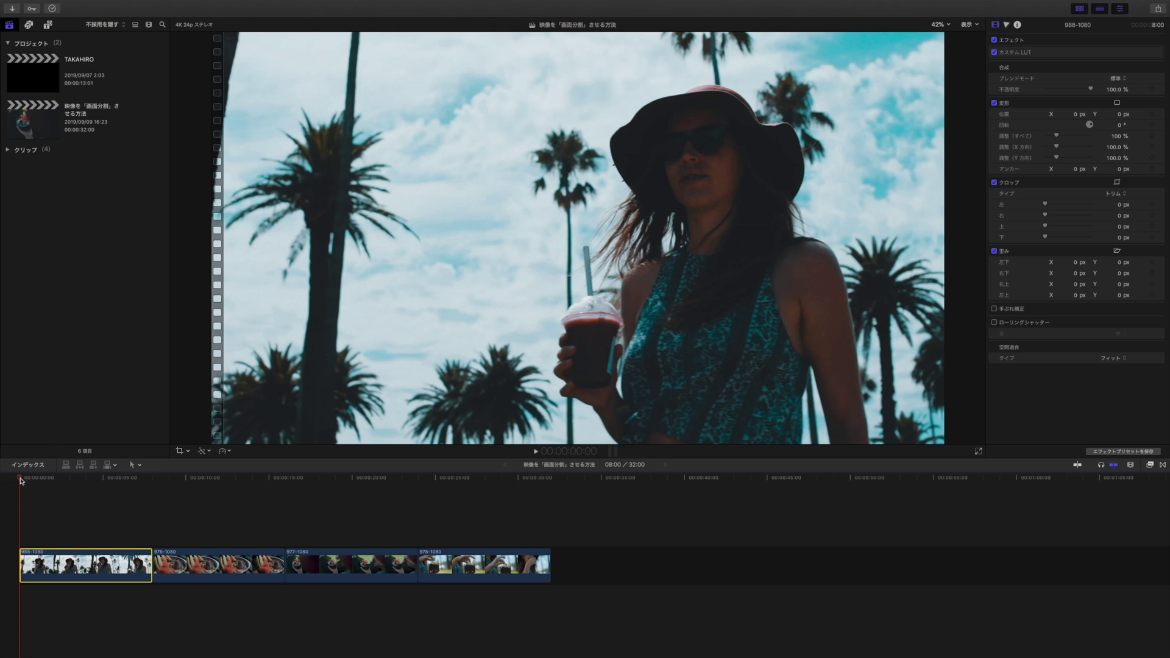
Show the horizon guide and stack clip 977-1080 above the storyline at the project start.
key("space")
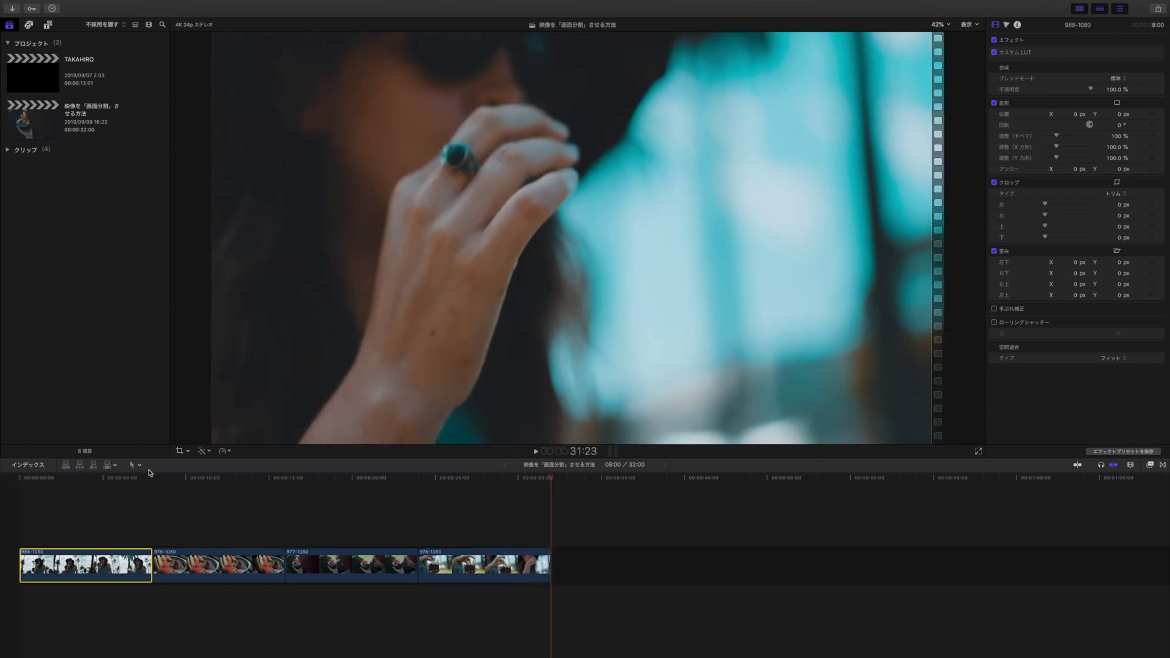
left_click(971, 25)
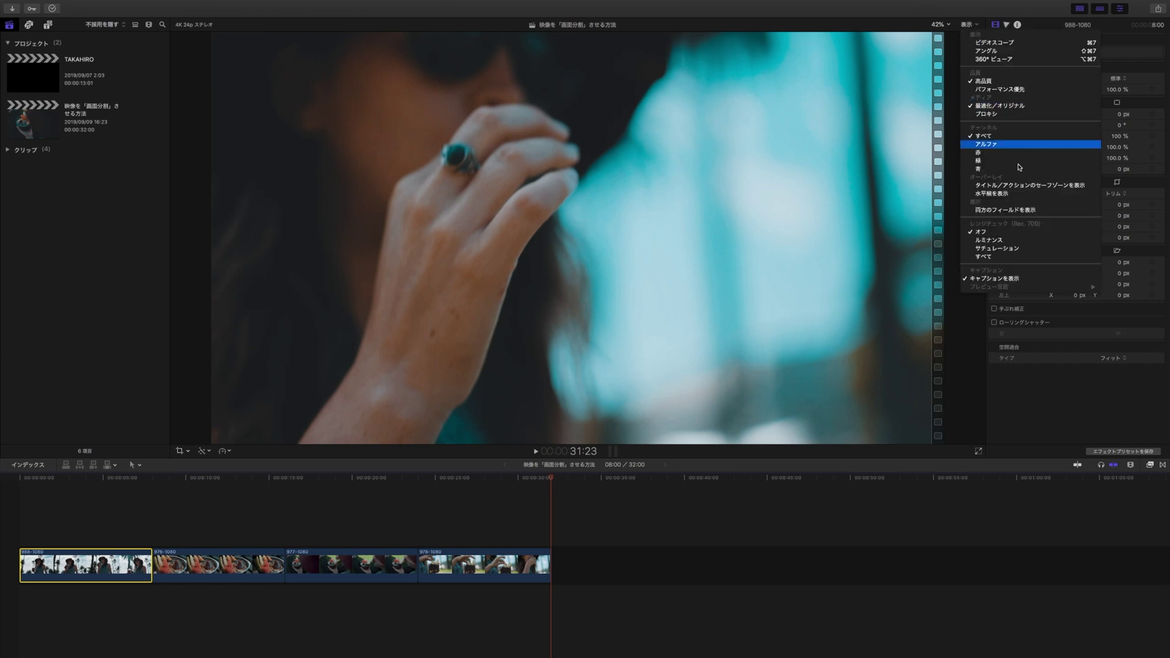
left_click(990, 195)
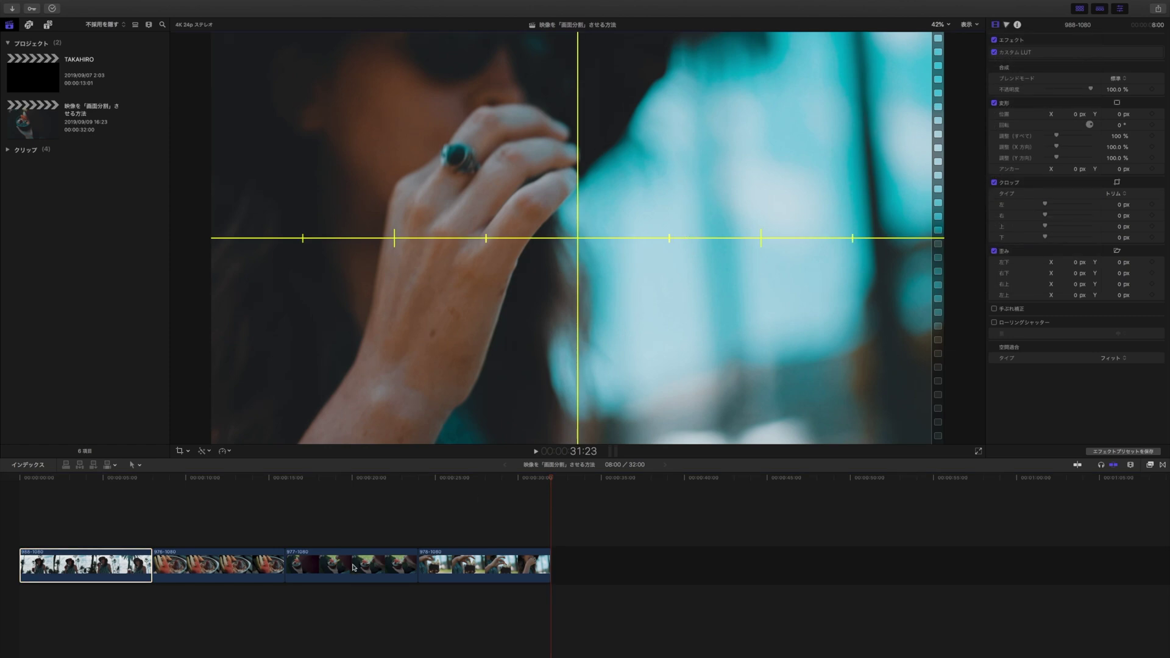
left_click_drag(354, 567, 92, 523)
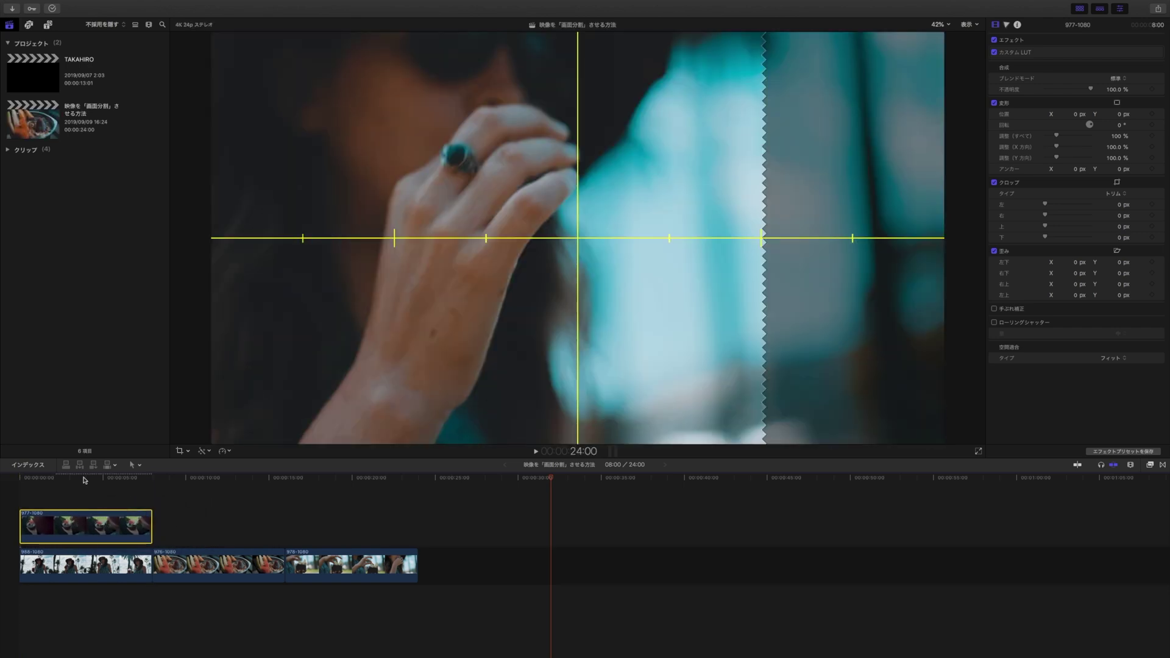
left_click_drag(45, 478, 59, 479)
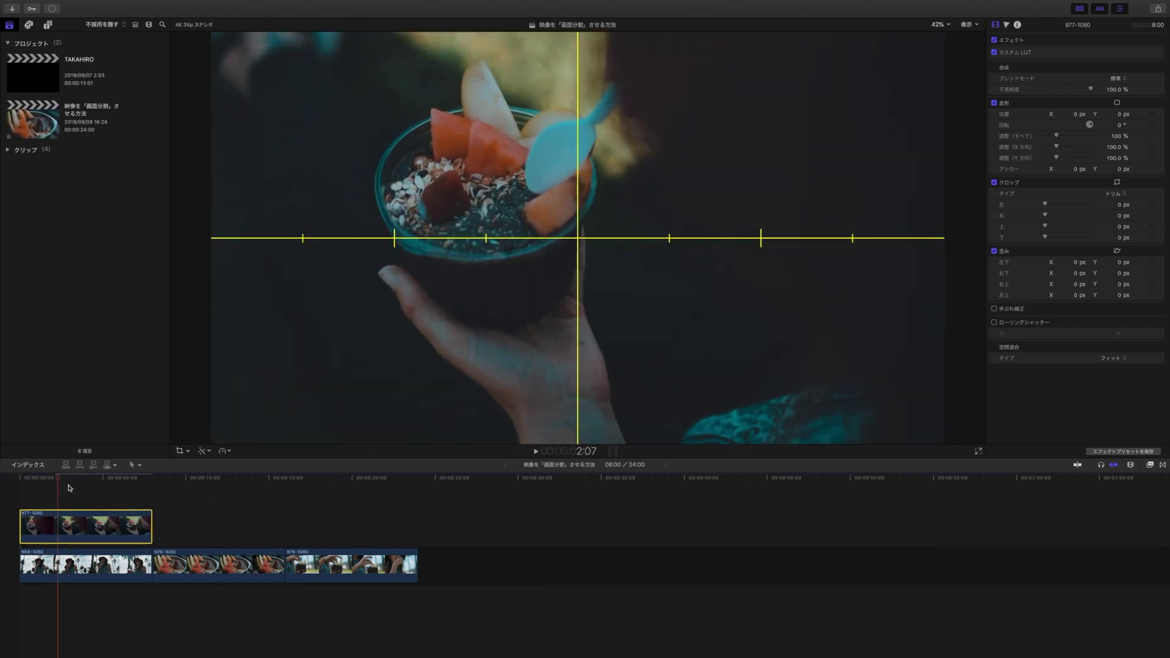
Switch the viewer to Transform and slide the bowl clip right to Position X 1918.7 px.
left_click(187, 453)
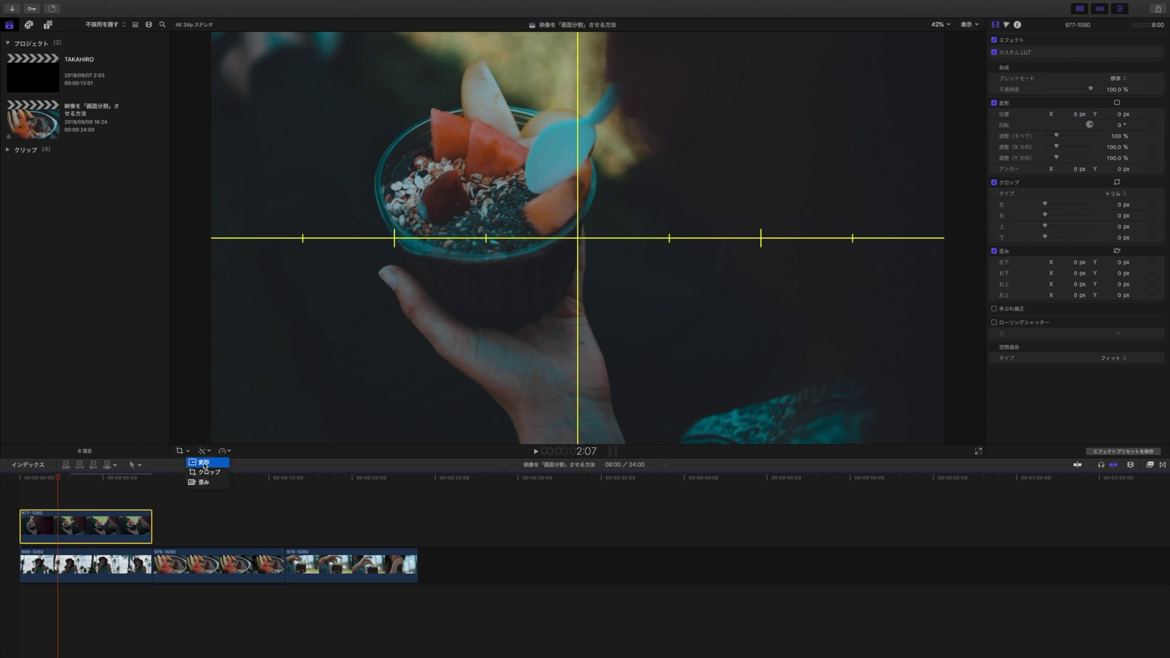
left_click(203, 463)
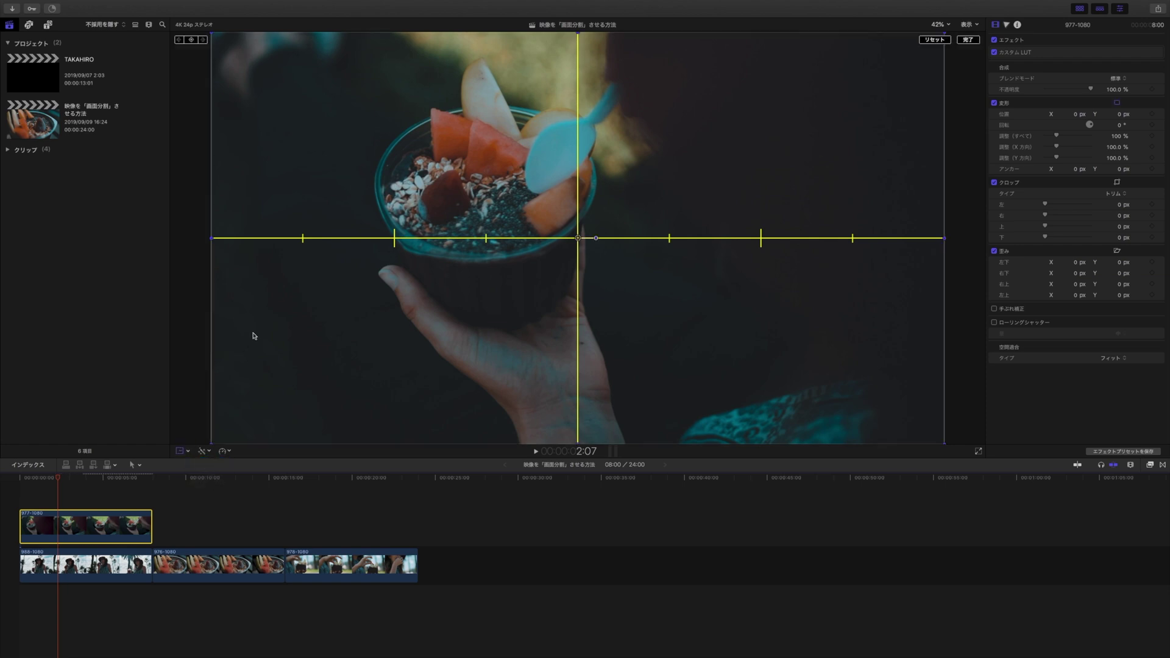
left_click_drag(267, 320, 633, 322)
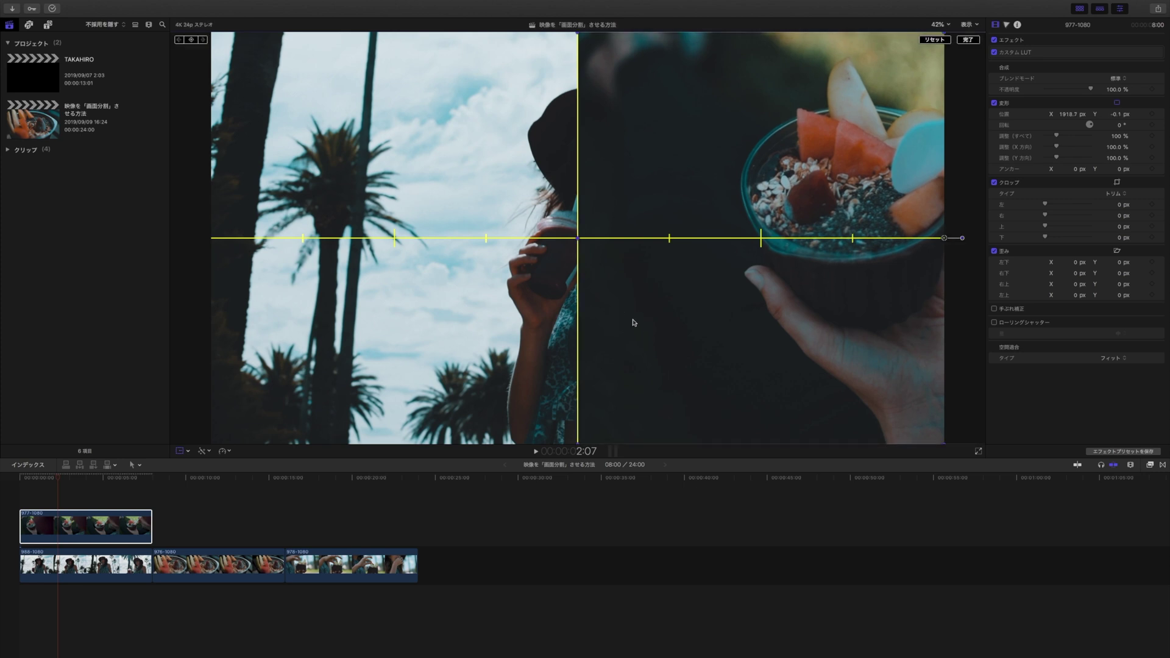
left_click(57, 480)
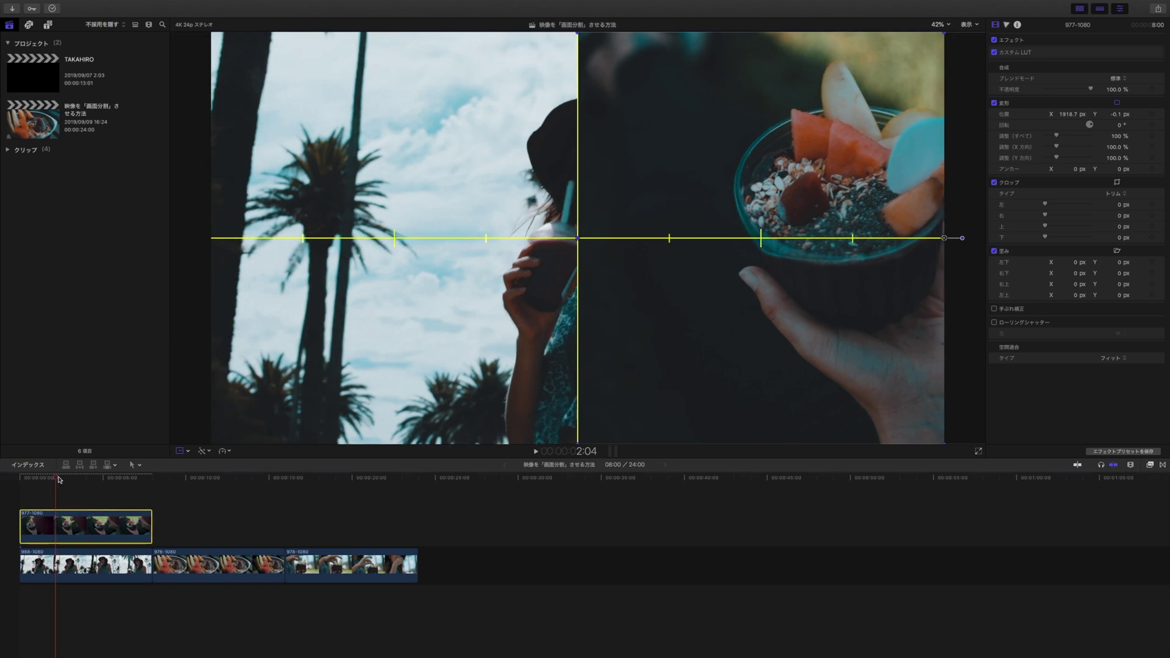
left_click_drag(59, 480, 115, 482)
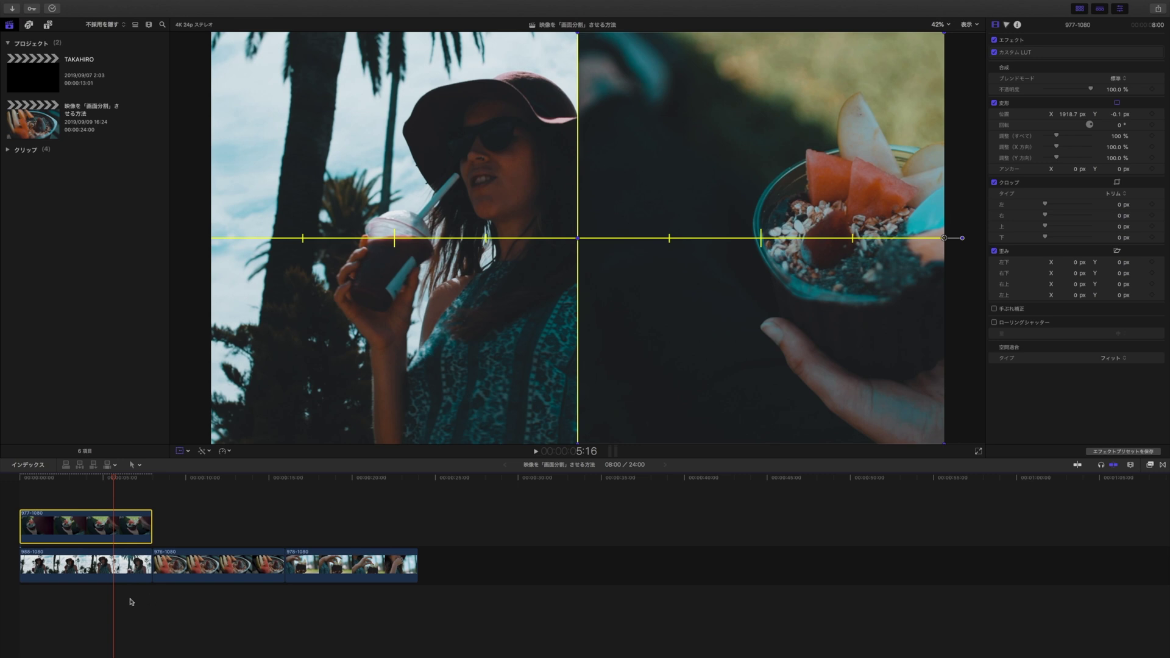
Drag clip 988-1080 left to X -528.6 px, Y 4.5 px, framing the woman in the left half.
left_click(65, 572)
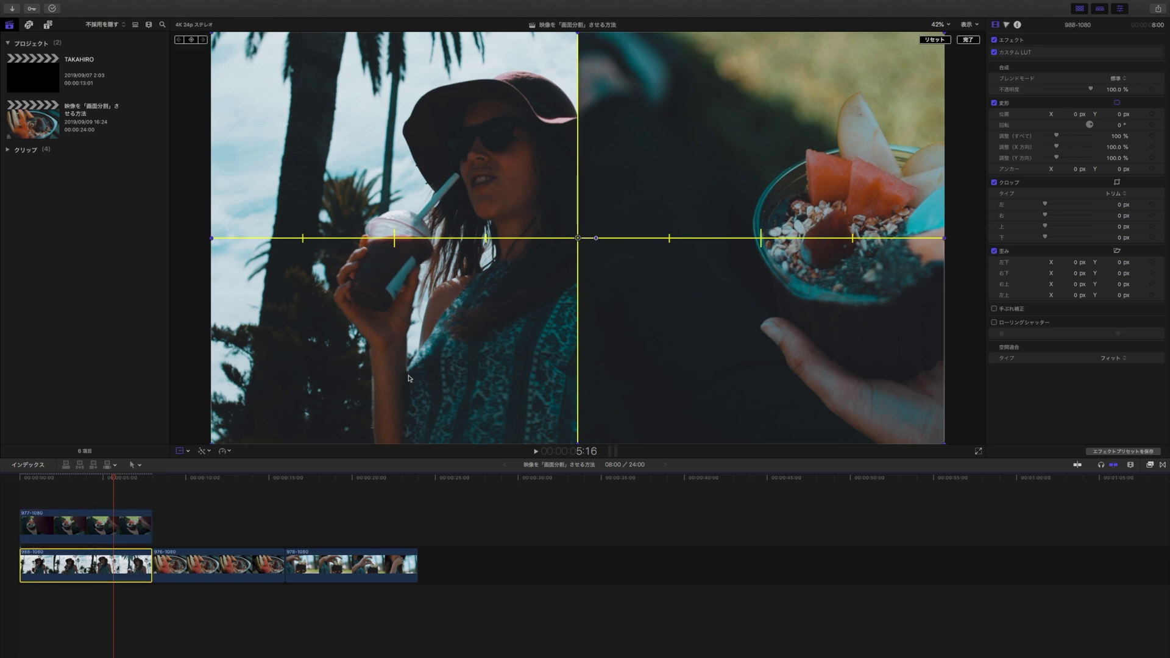
left_click_drag(455, 374, 353, 373)
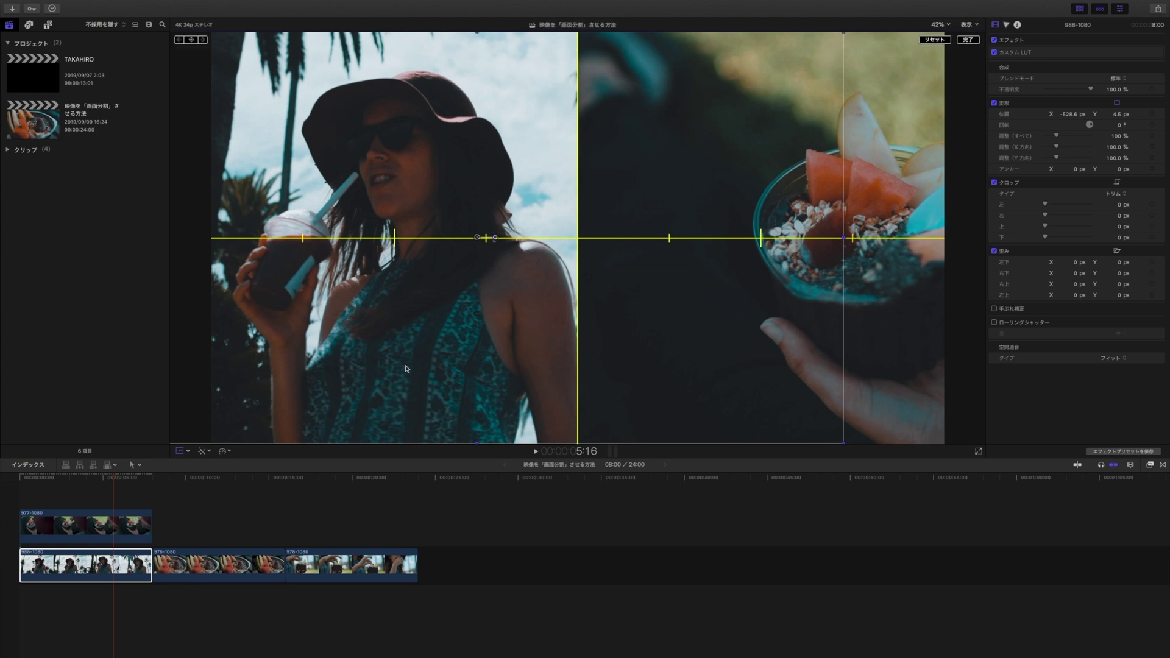
left_click(968, 40)
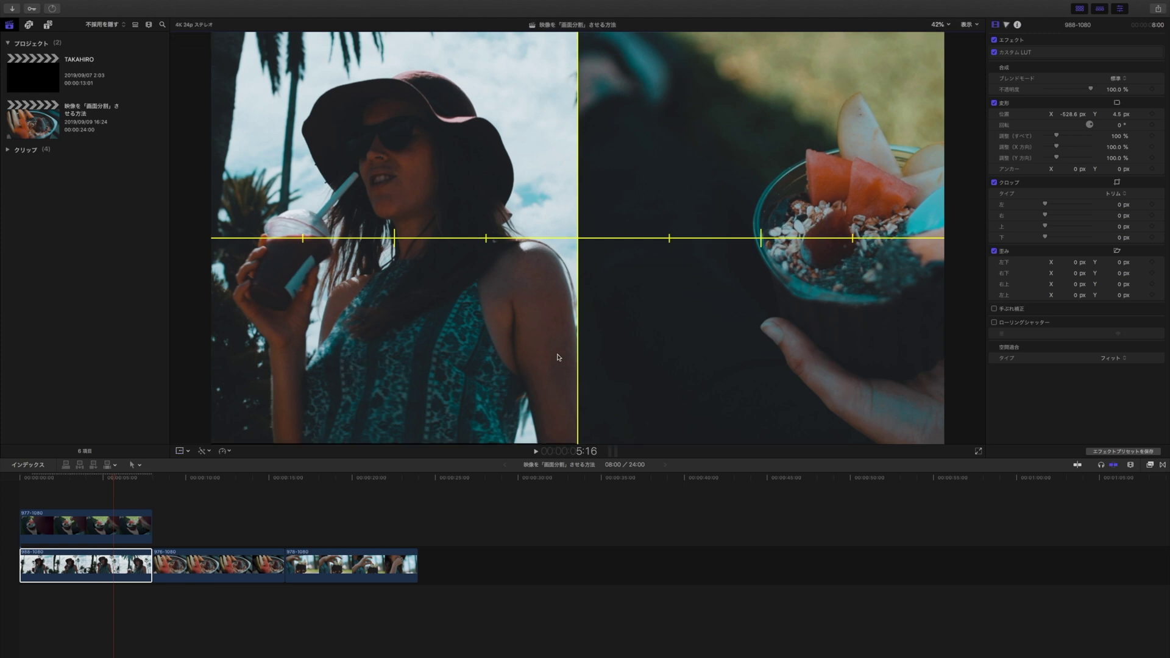
mouse_move(115, 478)
left_mouse_down()
mouse_move(74, 482)
mouse_move(161, 486)
mouse_move(32, 480)
mouse_move(102, 486)
left_mouse_up()
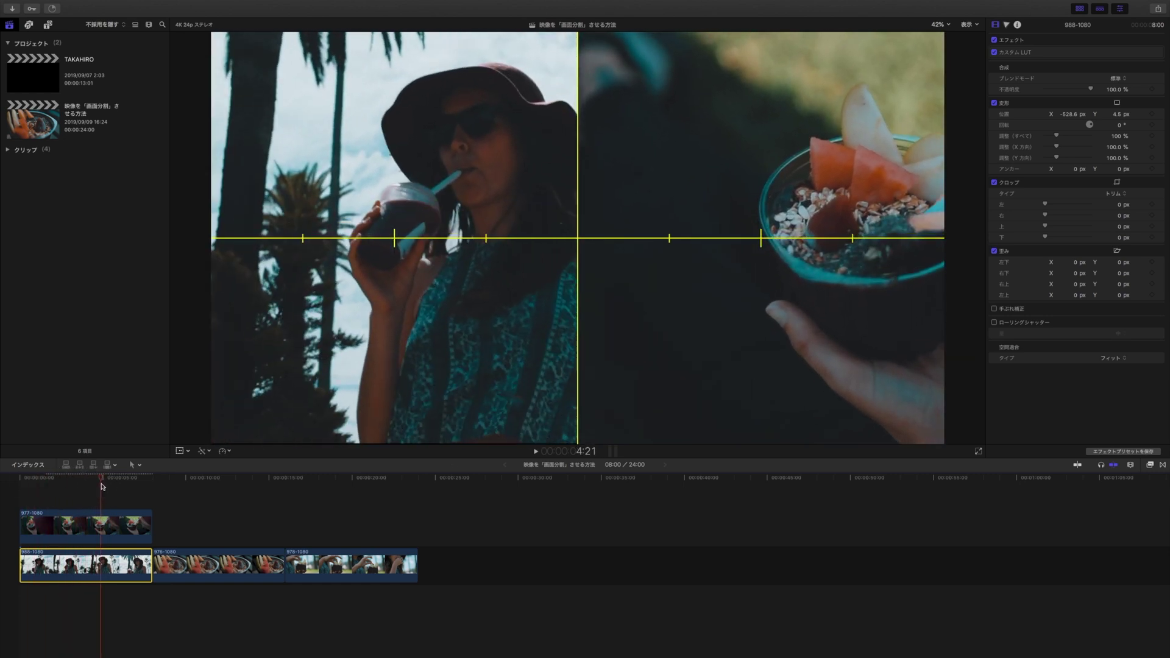
Trim-crop 242.8 px off the left edge of bowl clip 977-1080.
left_click(114, 529)
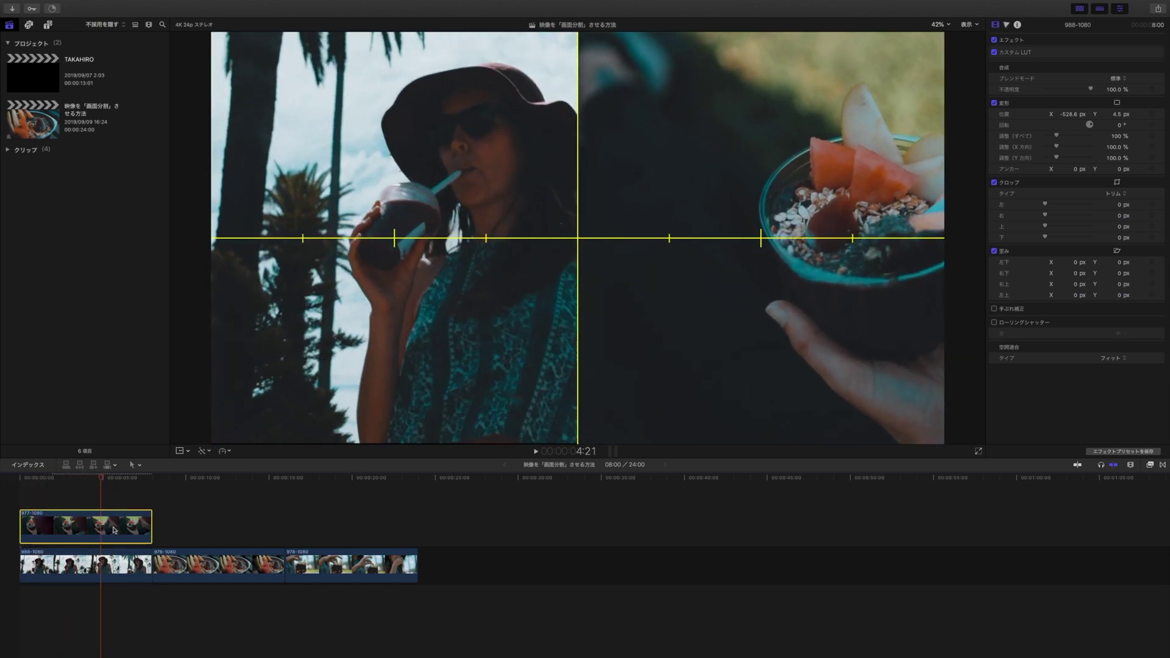
left_click(188, 451)
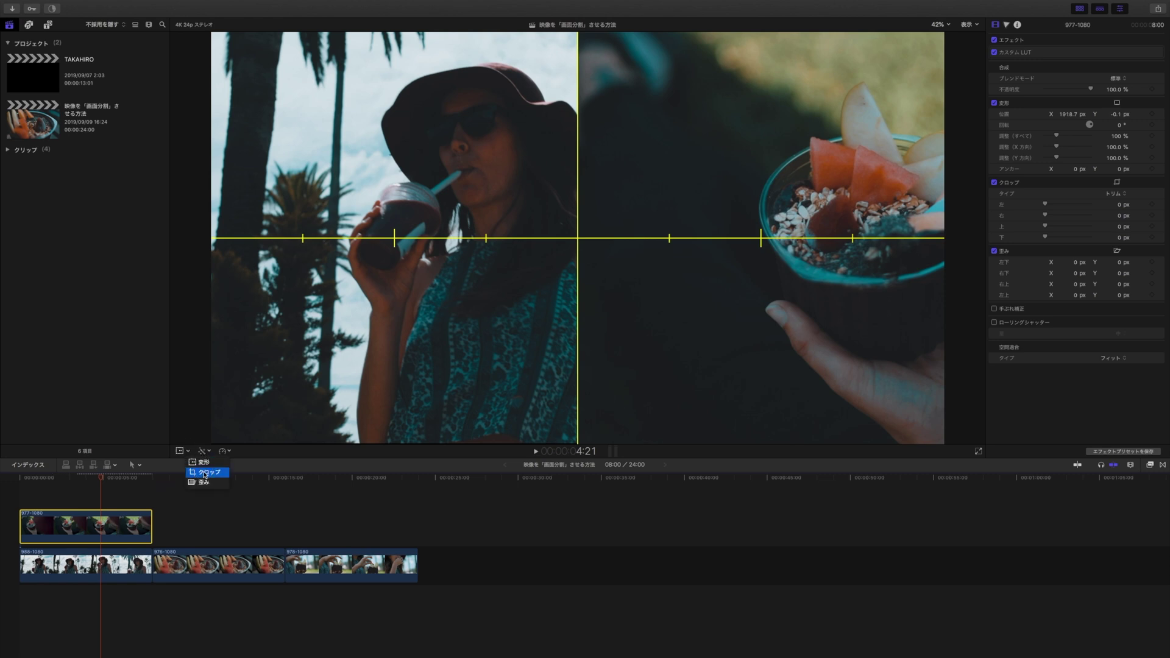
left_click(207, 472)
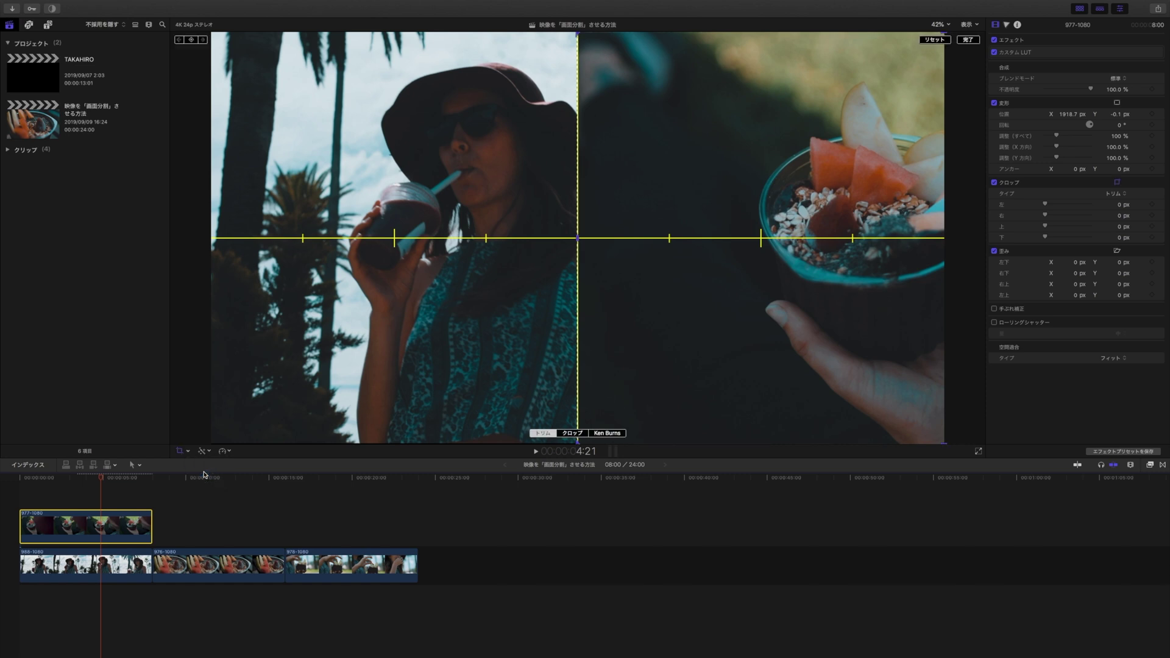
left_click(544, 434)
mouse_move(579, 239)
left_mouse_down()
mouse_move(681, 240)
mouse_move(670, 242)
left_mouse_up()
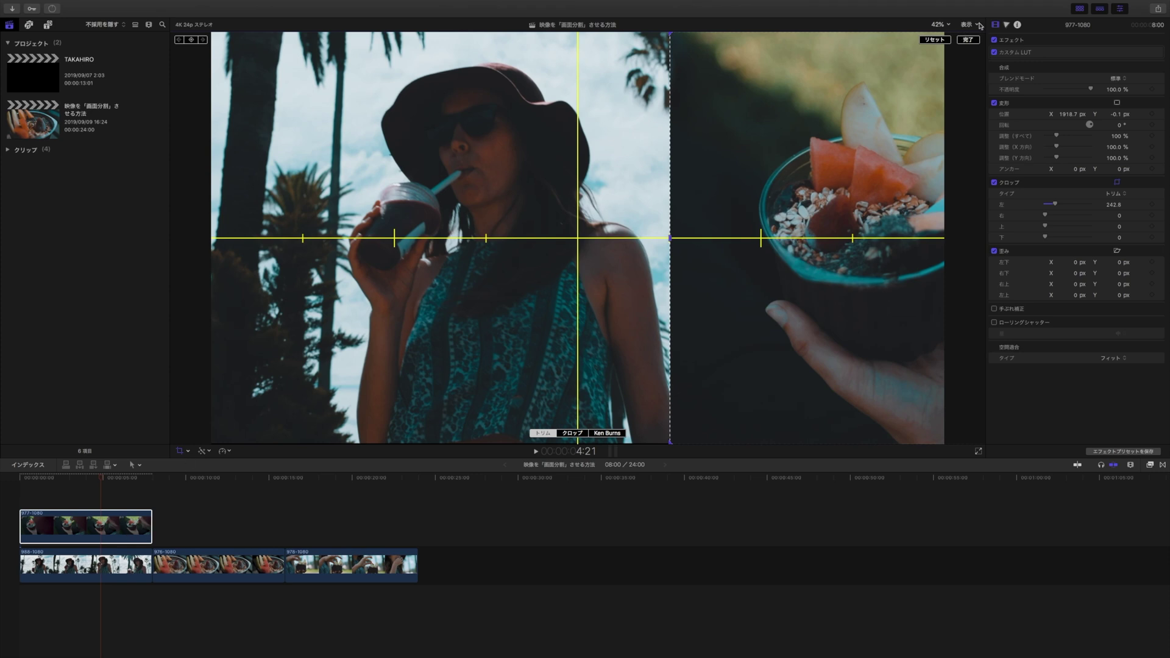
left_click(969, 40)
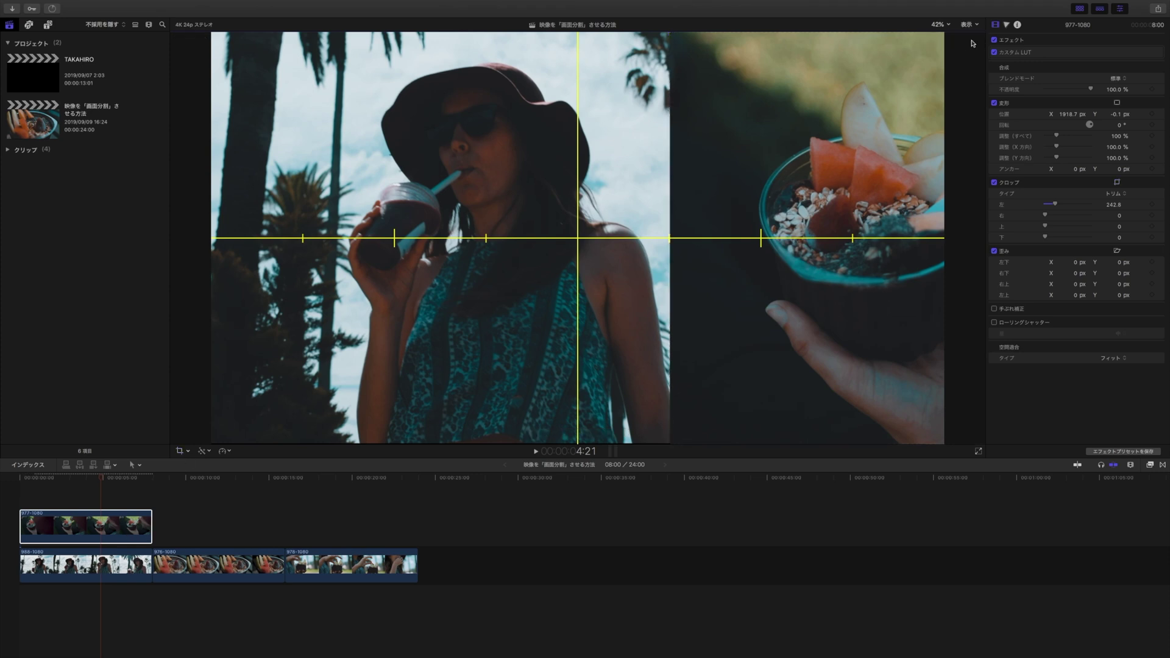
Slide the cropped bowl clip left to X 1435.7 px, Y 3.6 px, and confirm.
left_click(189, 453)
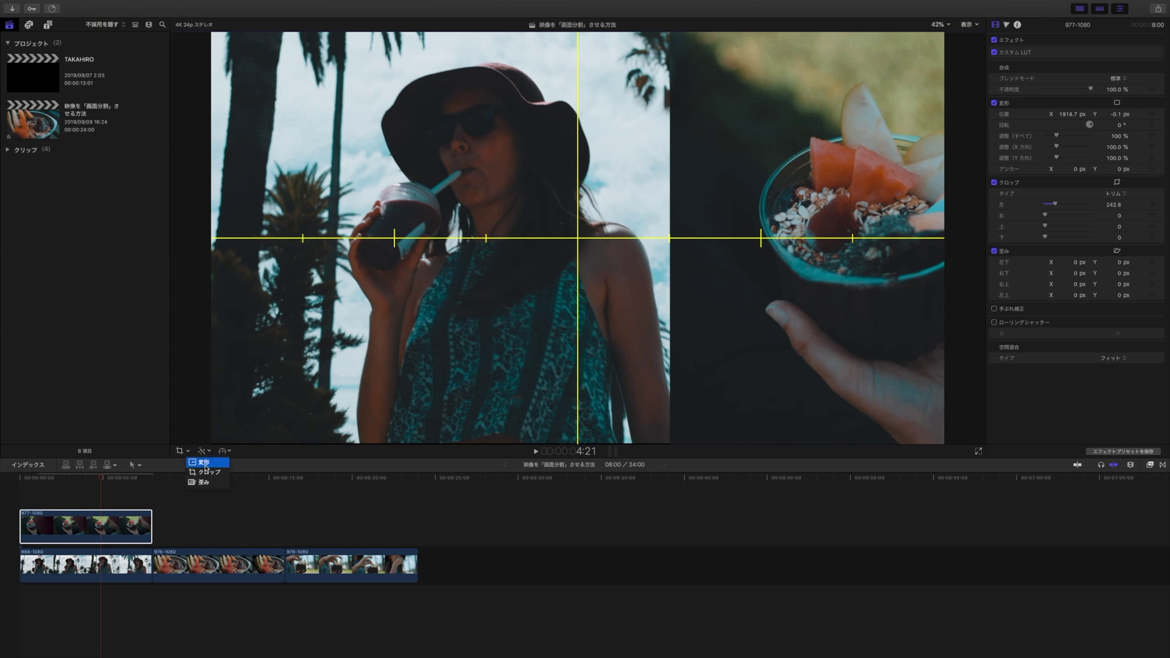
left_click(205, 463)
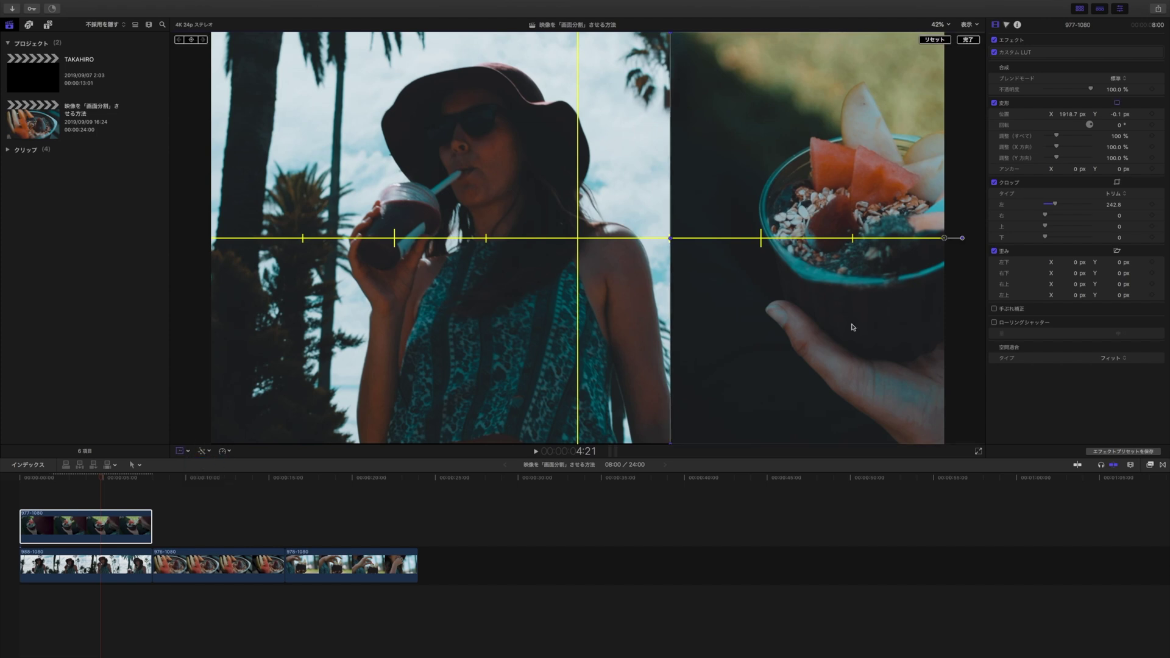
left_click_drag(852, 325, 760, 324)
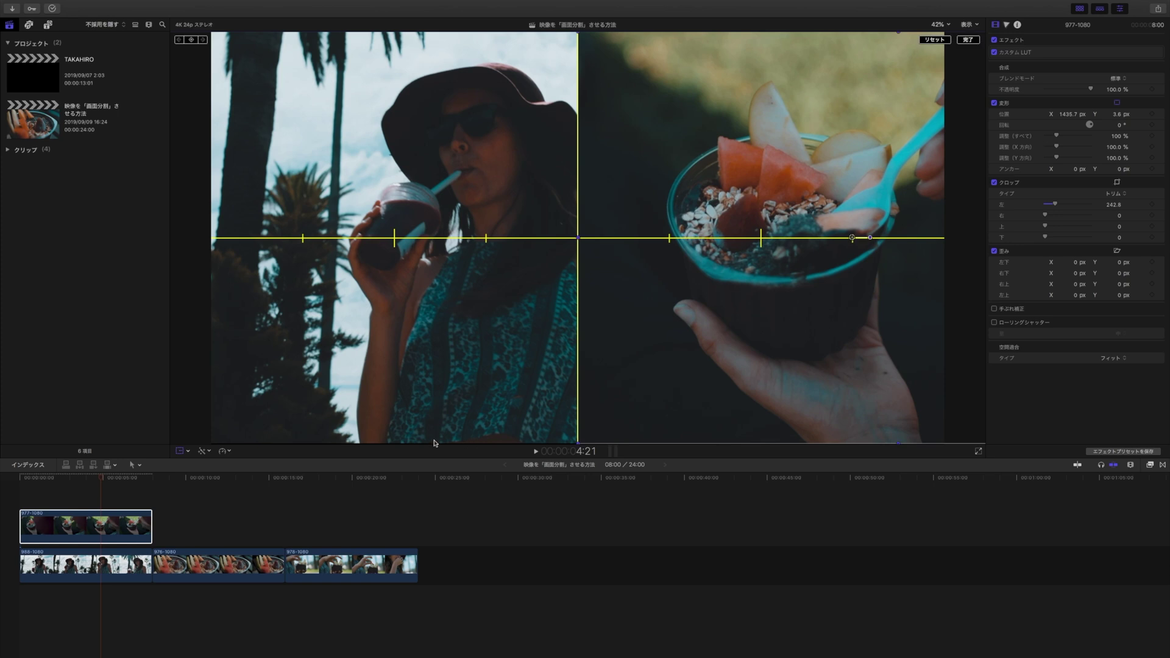
mouse_move(109, 480)
left_mouse_down()
mouse_move(56, 483)
mouse_move(147, 485)
left_mouse_up()
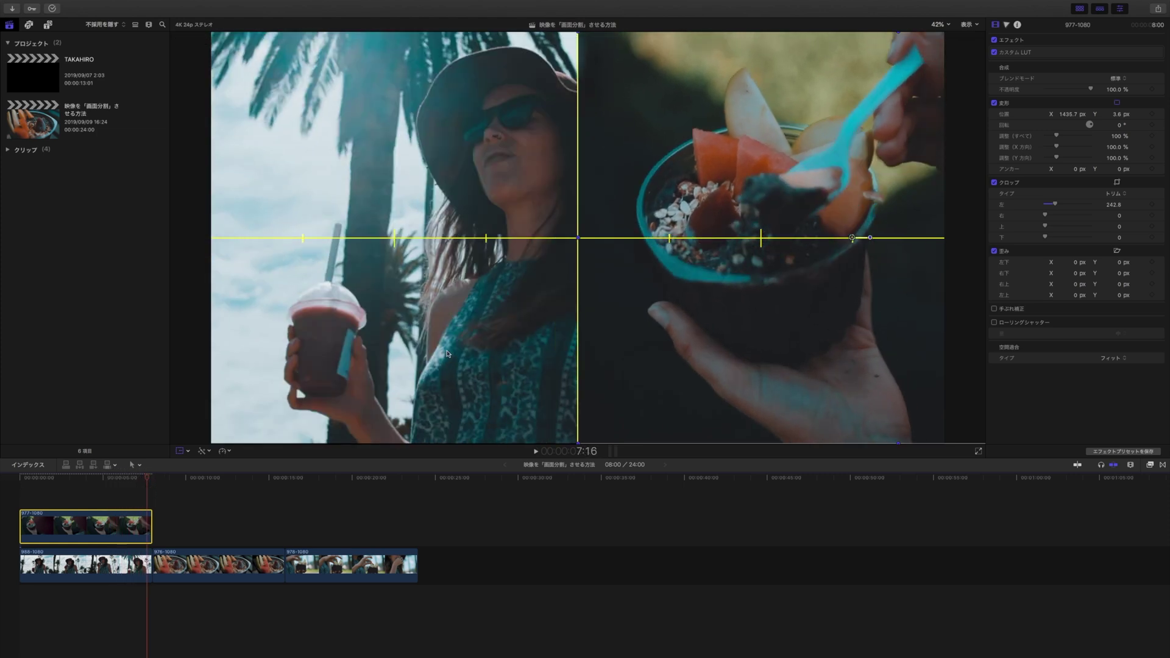
key("shift+c")
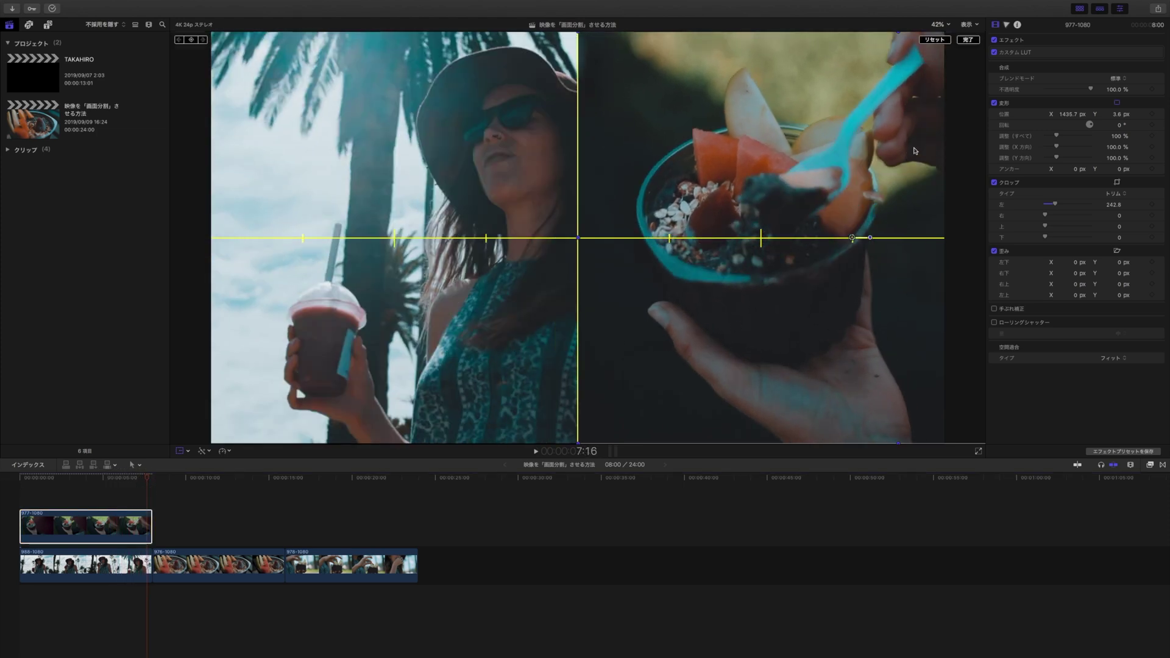
left_click(969, 41)
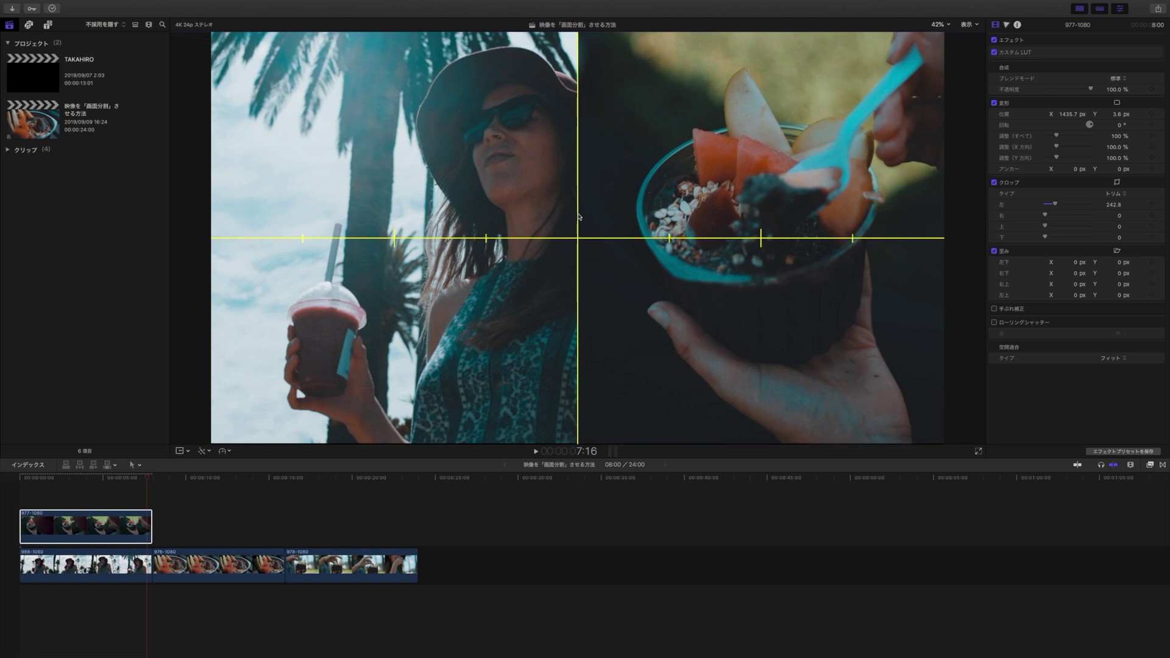
Move the playhead back to 0:00 in the restored four-clip storyline.
left_click_drag(147, 479, 20, 480)
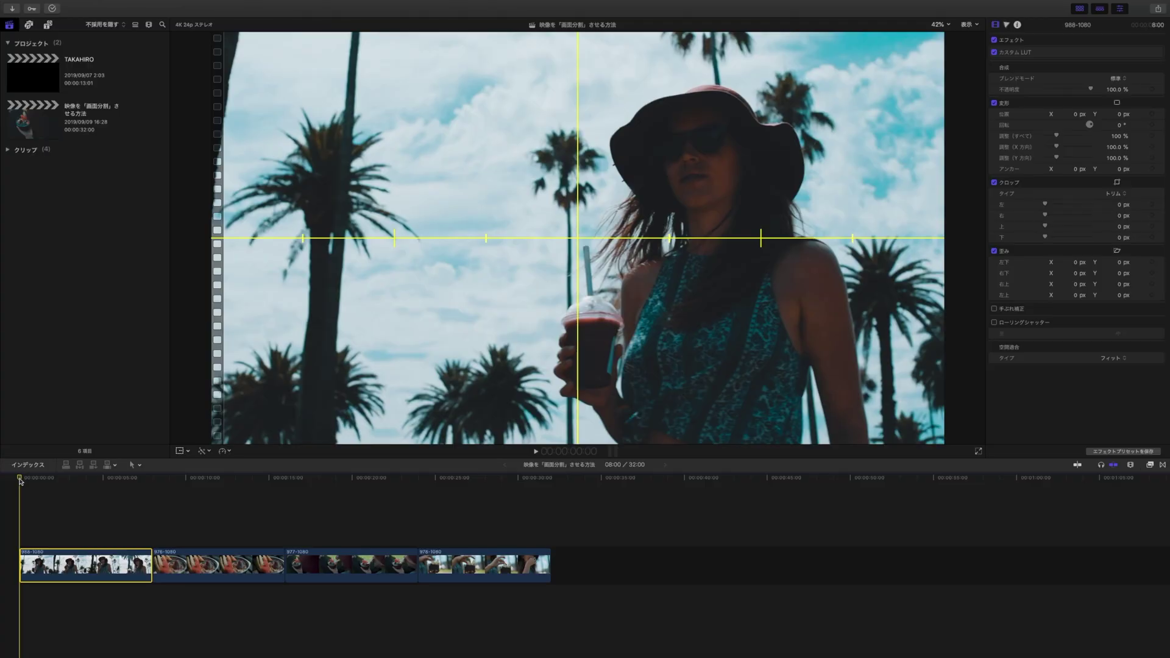
Lift clips 976-1080 and 977-1080 into stacked lanes at the project start and play them.
left_click_drag(225, 562, 104, 527)
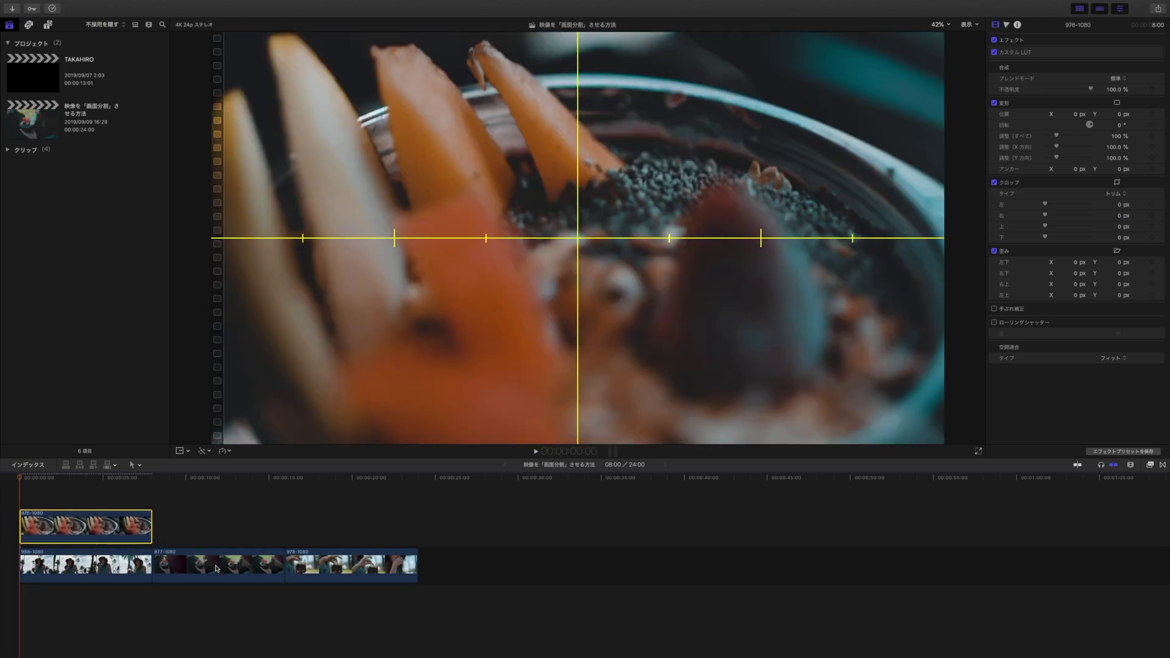
mouse_move(220, 564)
left_mouse_down()
mouse_move(86, 490)
mouse_move(145, 483)
mouse_move(103, 493)
left_mouse_up()
scroll(272, 518, "up", 2)
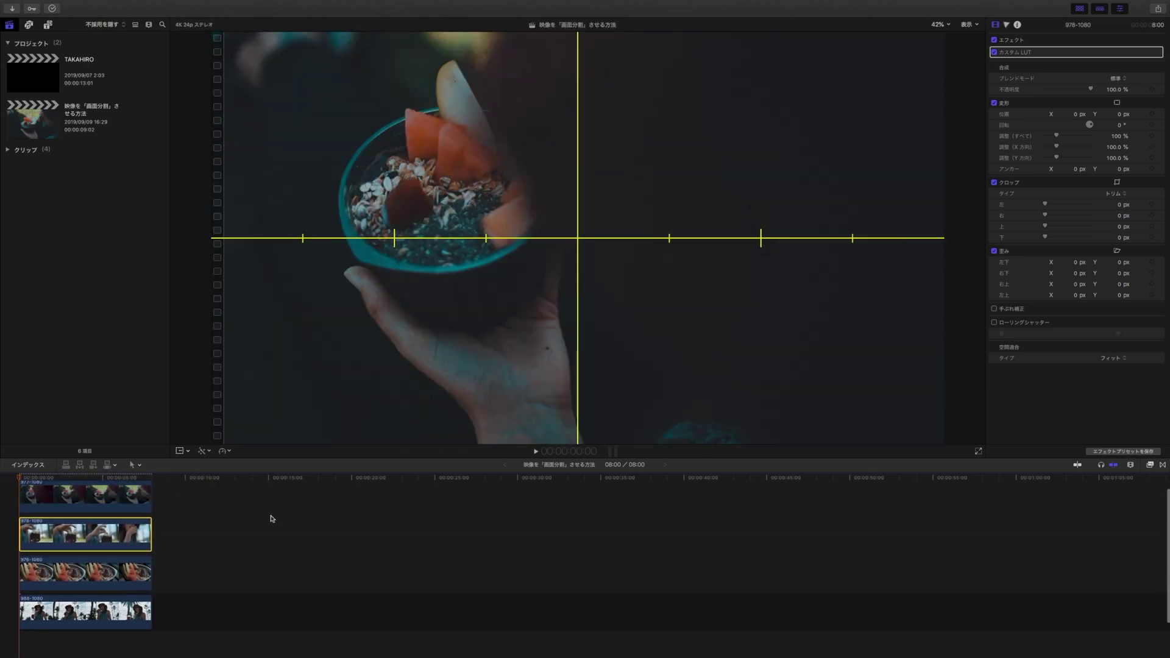
scroll(272, 519, "up", 1)
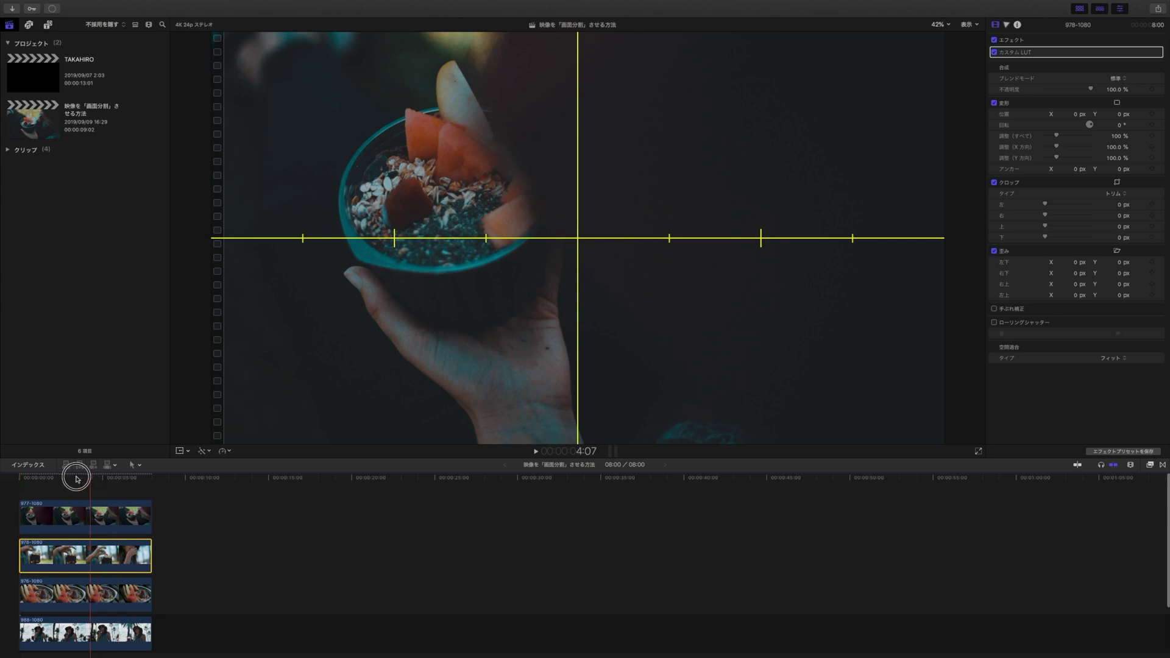
key("space")
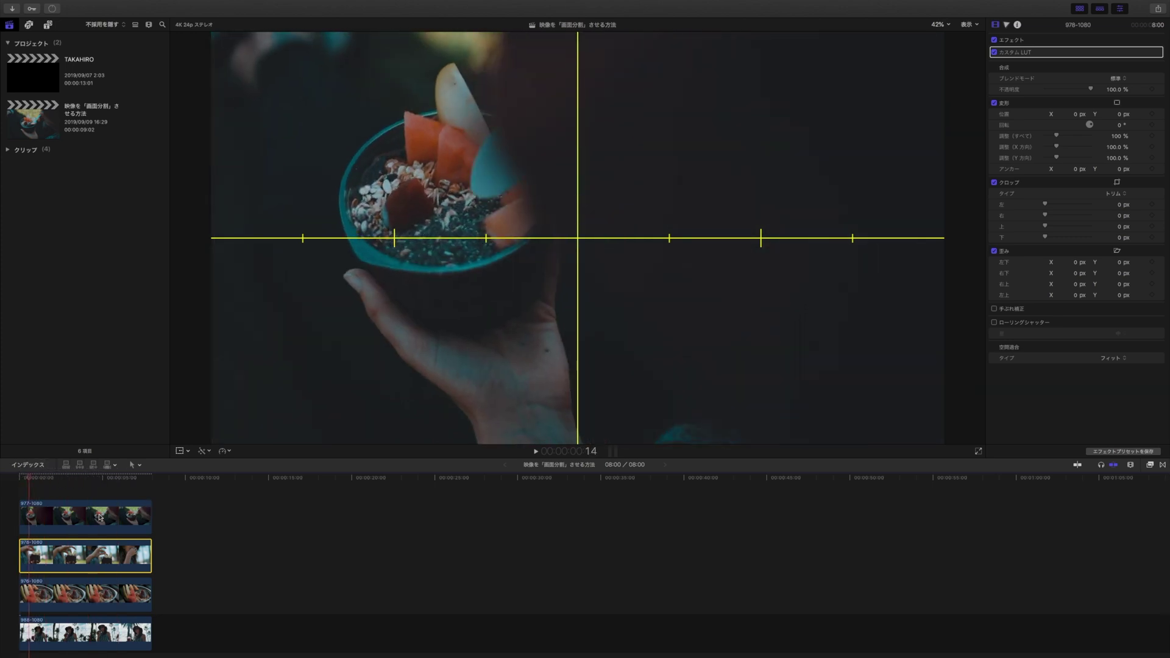
left_click(74, 518)
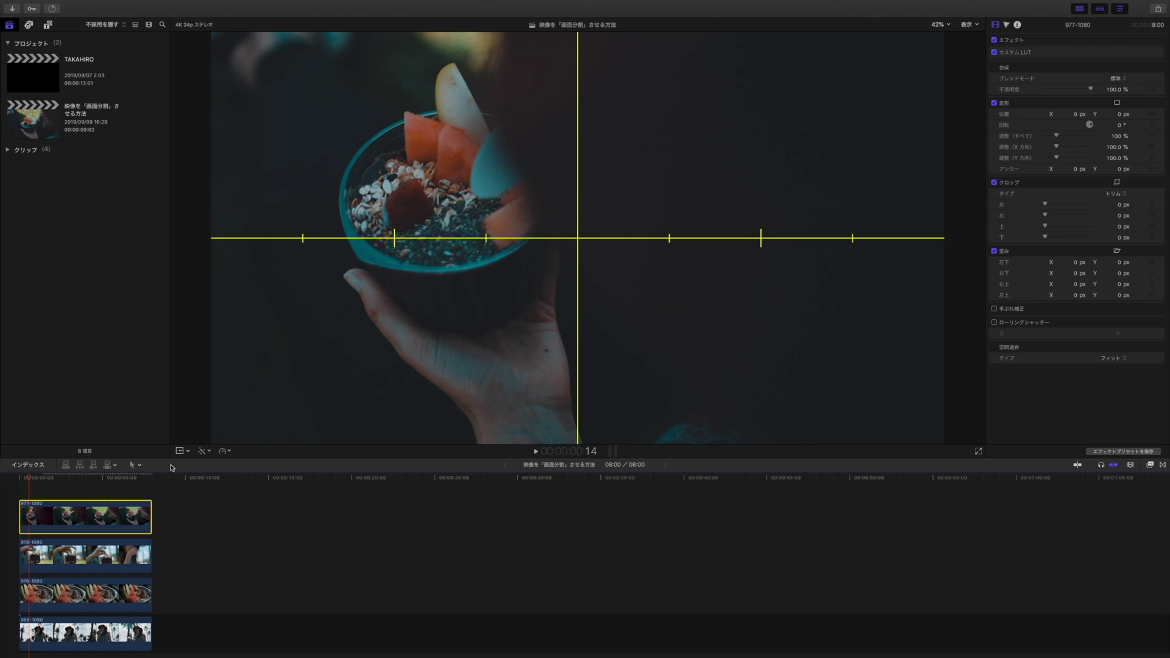
Scale top clip 977-1080 to 53.25% and move it to X -1021.0, Y 574.7 px.
left_click(188, 452)
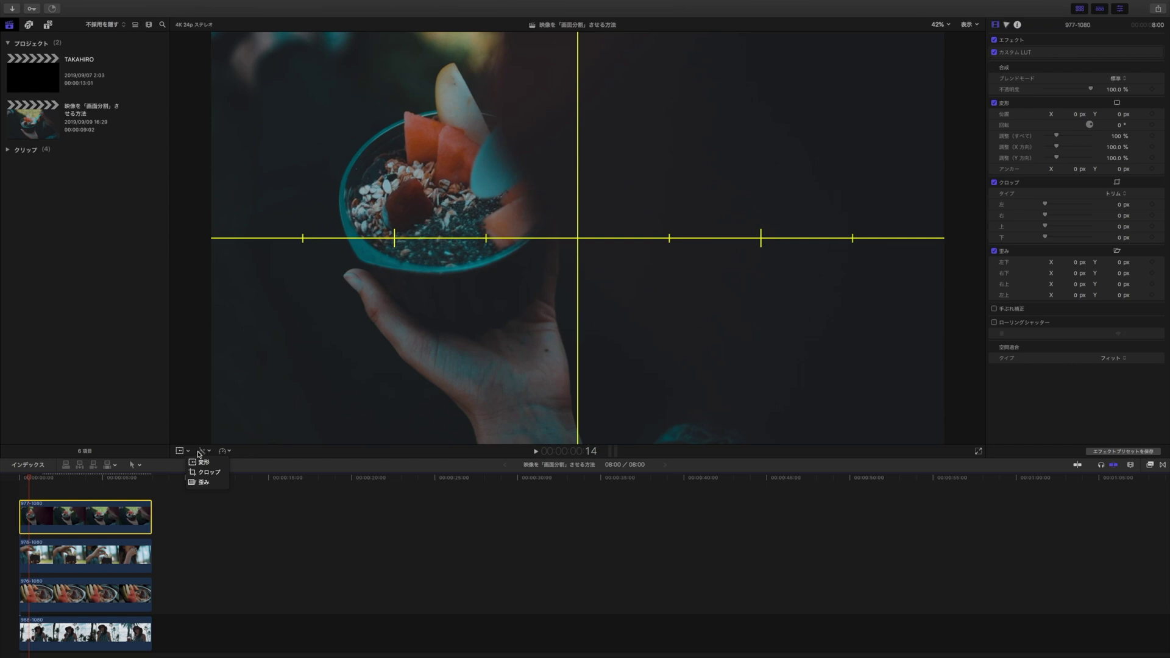
left_click(204, 464)
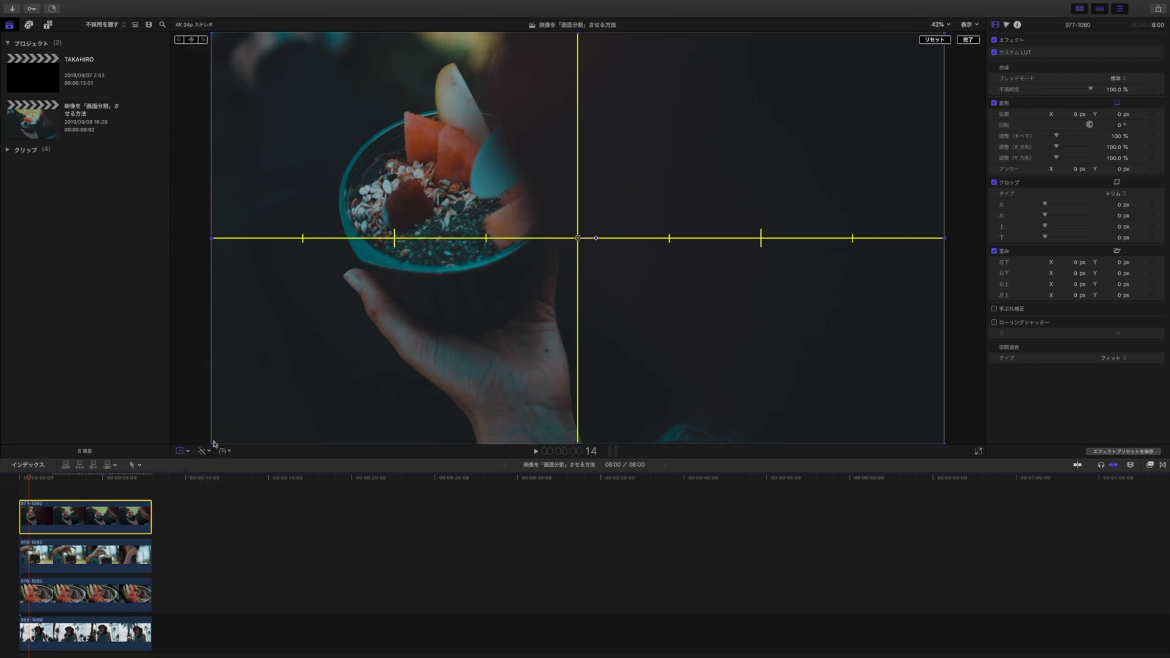
mouse_move(214, 444)
left_mouse_down()
mouse_move(336, 385)
mouse_move(454, 296)
left_mouse_up()
left_click_drag(431, 313, 409, 327)
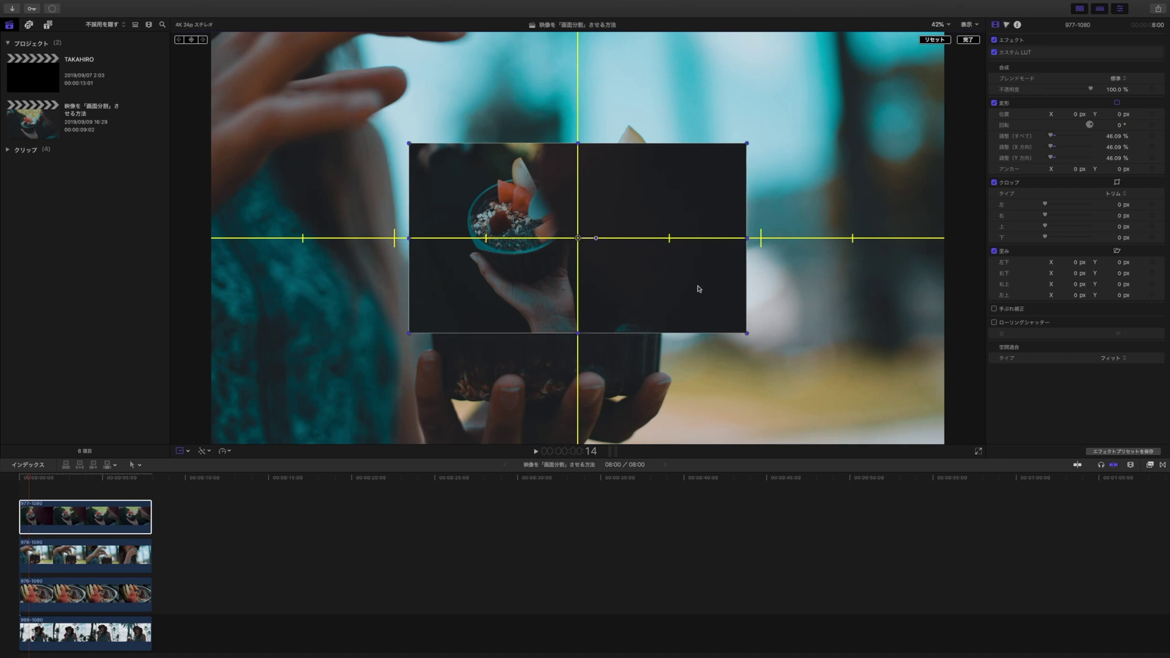
mouse_move(601, 283)
left_mouse_down()
mouse_move(587, 229)
mouse_move(415, 201)
mouse_move(403, 171)
left_mouse_up()
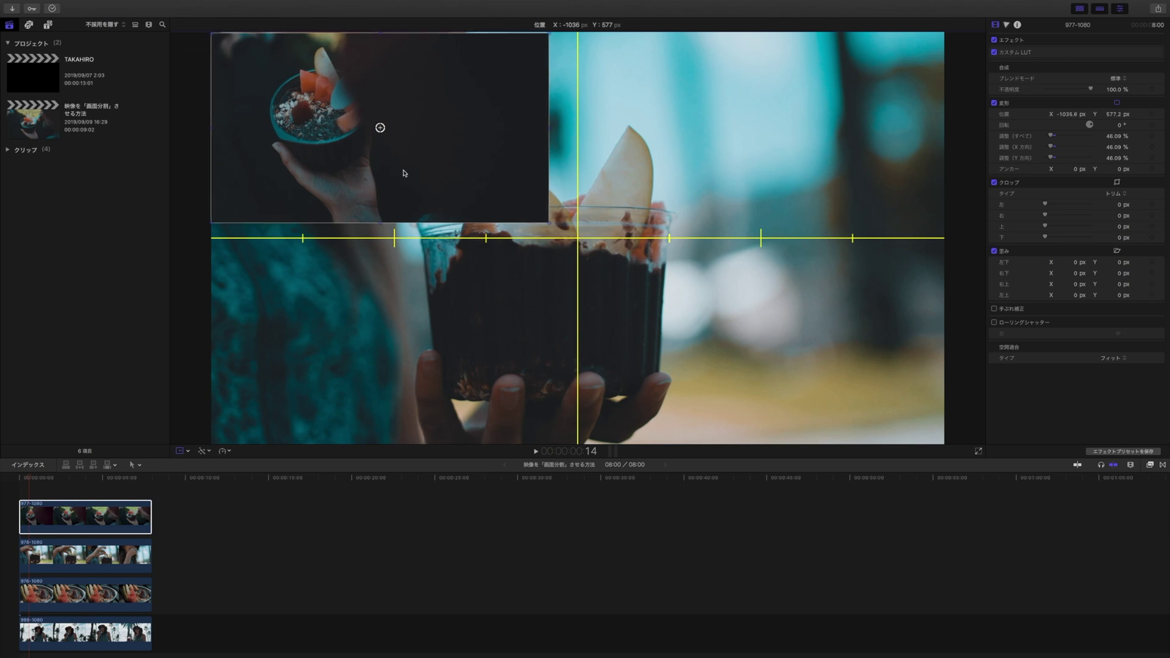
left_click_drag(552, 225, 571, 236)
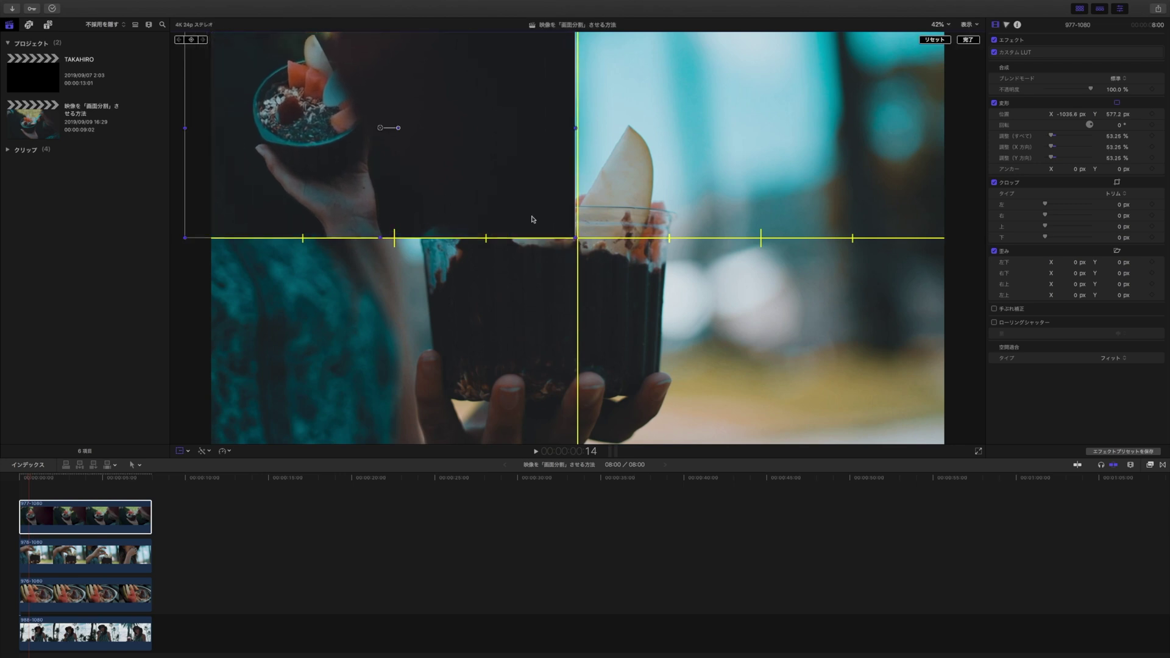
left_click_drag(532, 217, 534, 217)
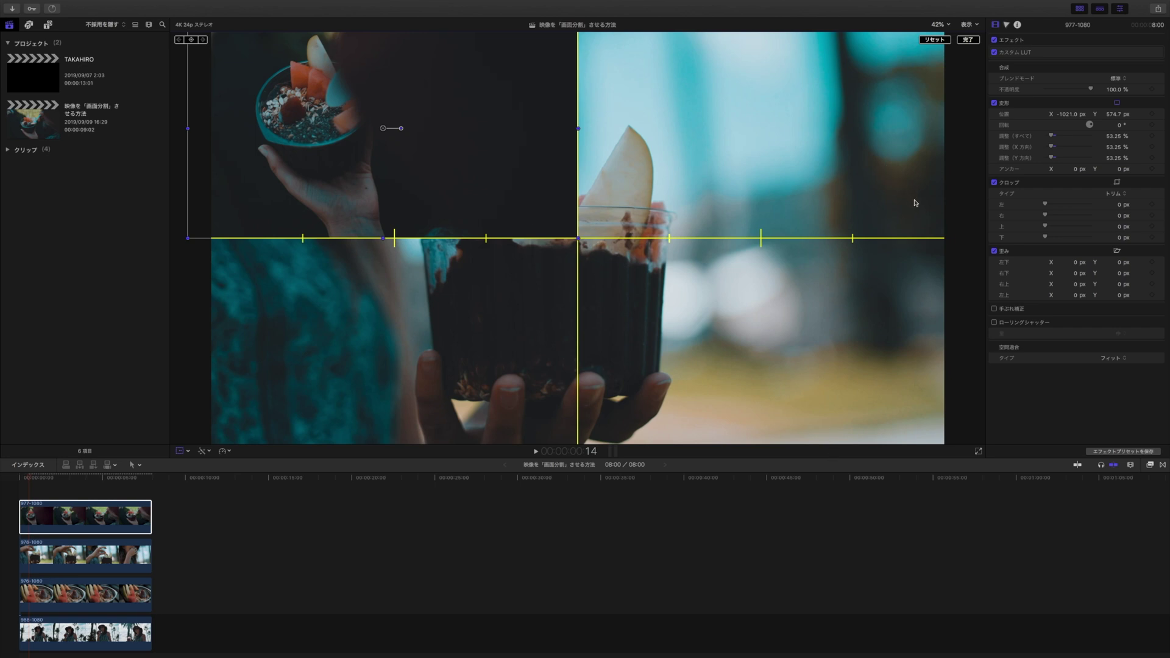
Set the top clip's scale to exactly 50% and position it at X -963.4, Y 546.1 px.
left_click(1114, 137)
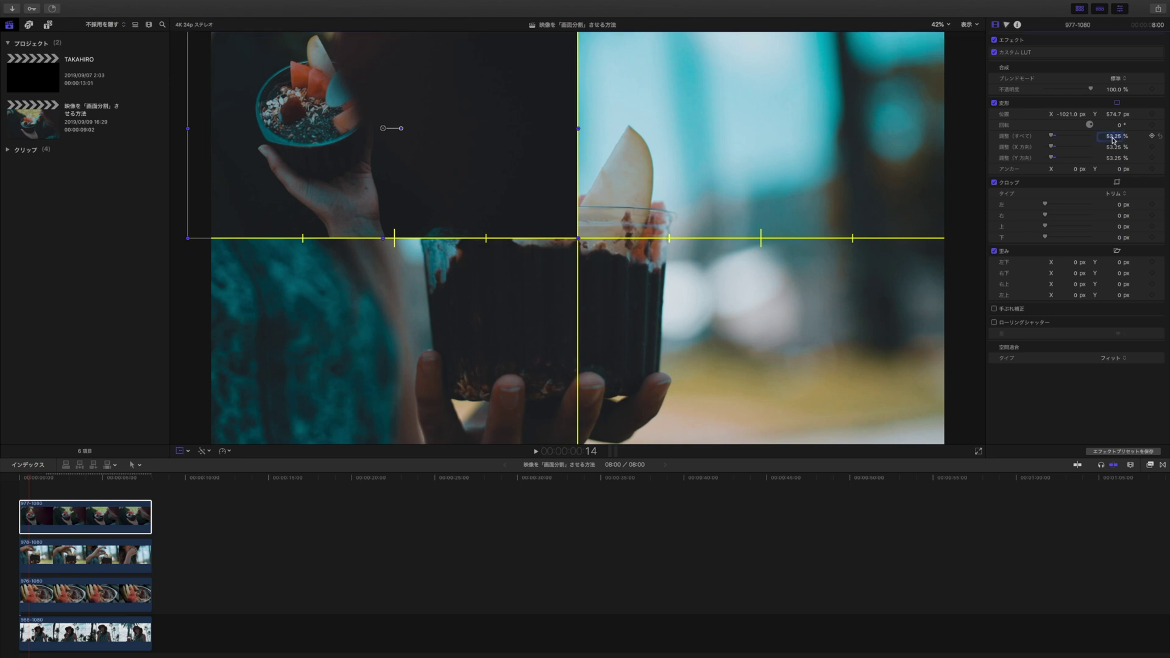
mouse_move(1052, 135)
left_mouse_down()
mouse_move(1071, 138)
mouse_move(1053, 138)
left_mouse_up()
type("50")
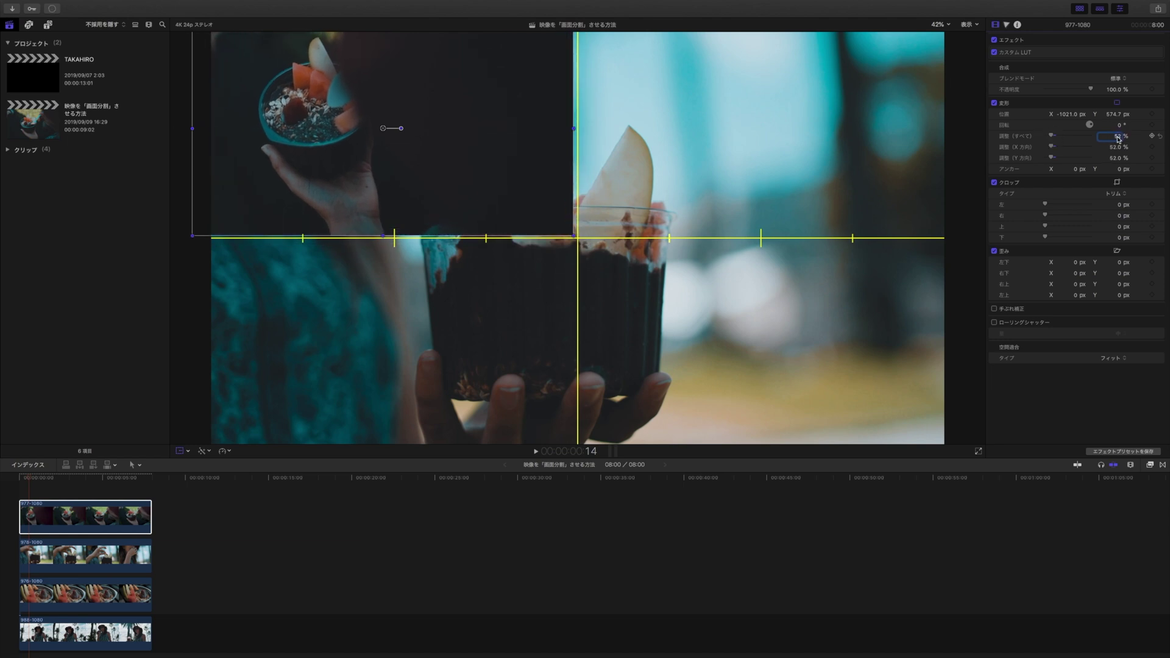
key("Return")
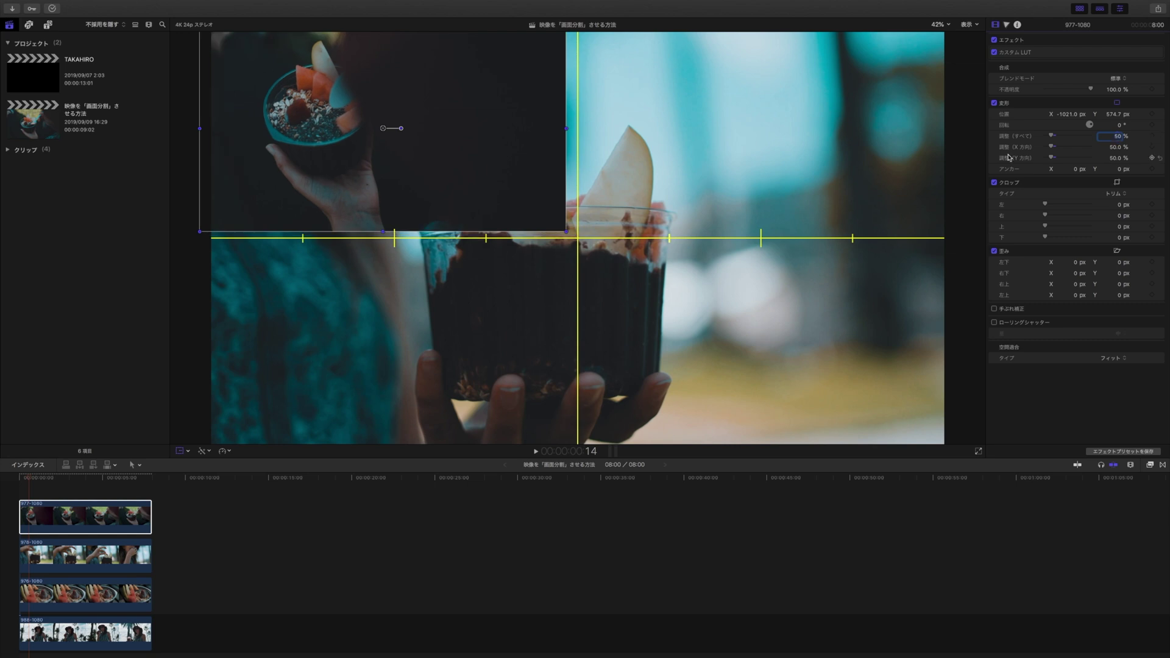
left_click_drag(496, 178, 505, 179)
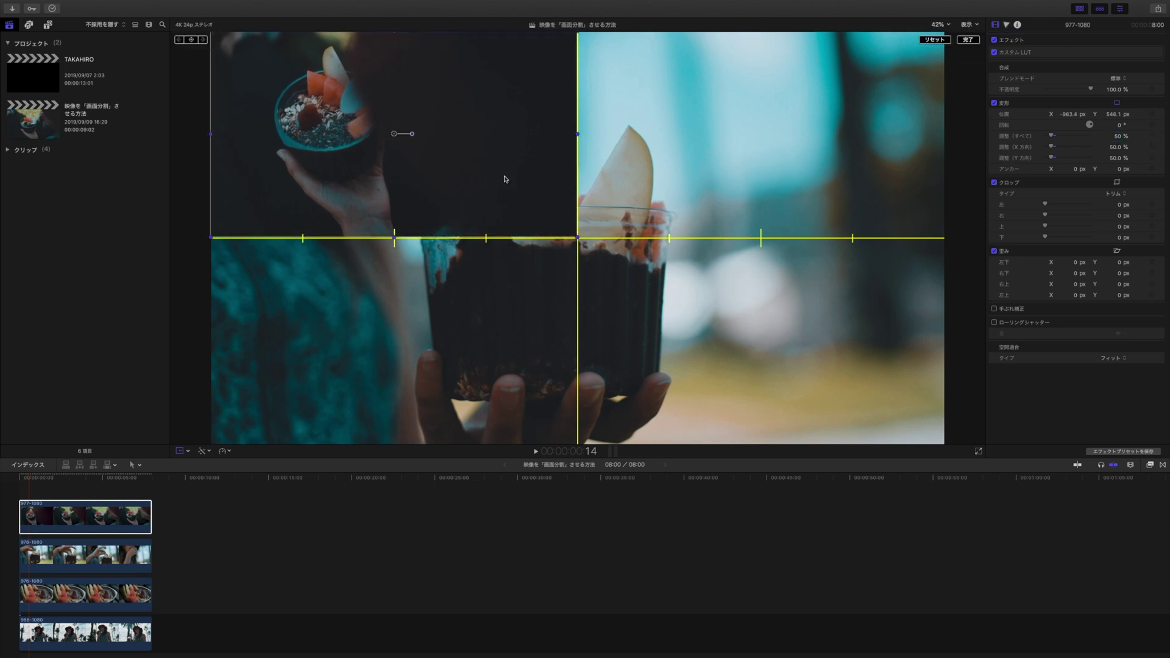
left_click(970, 41)
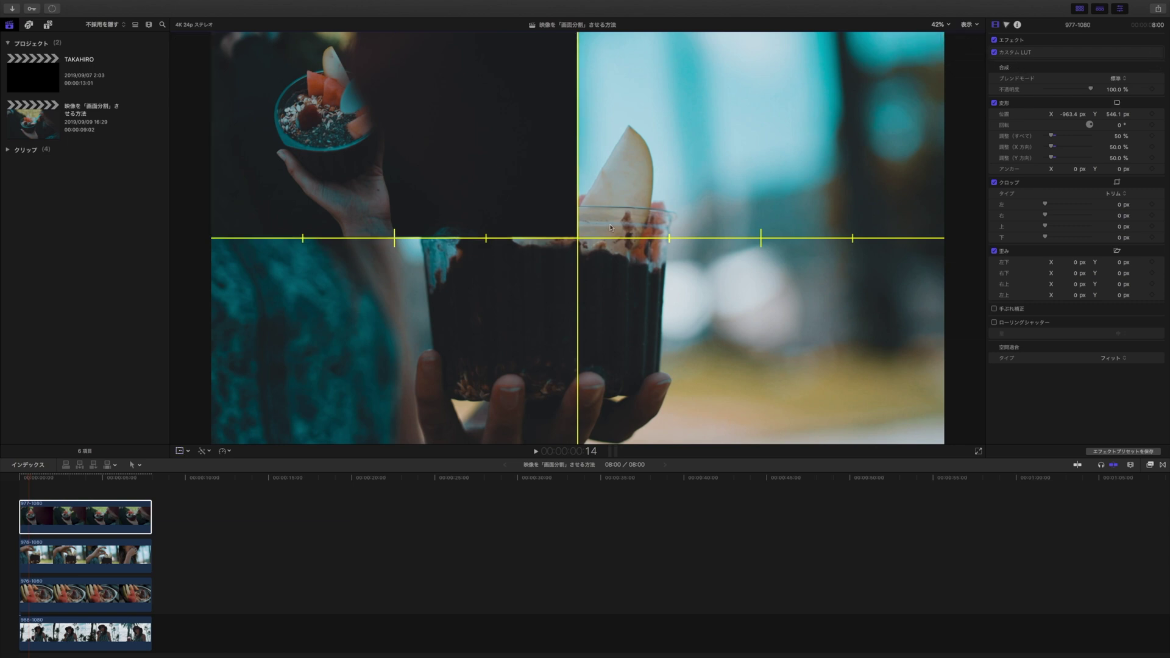
Select clip 978-1080 and set its Scale (All) to 50%.
left_click(93, 562)
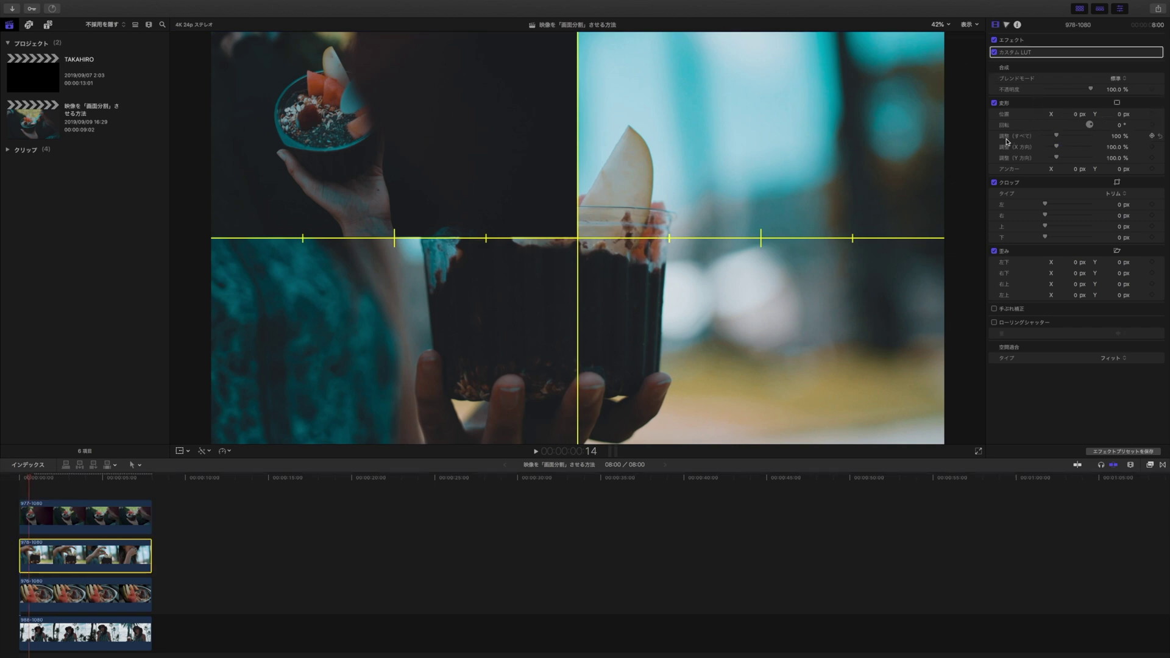
left_click(1120, 137)
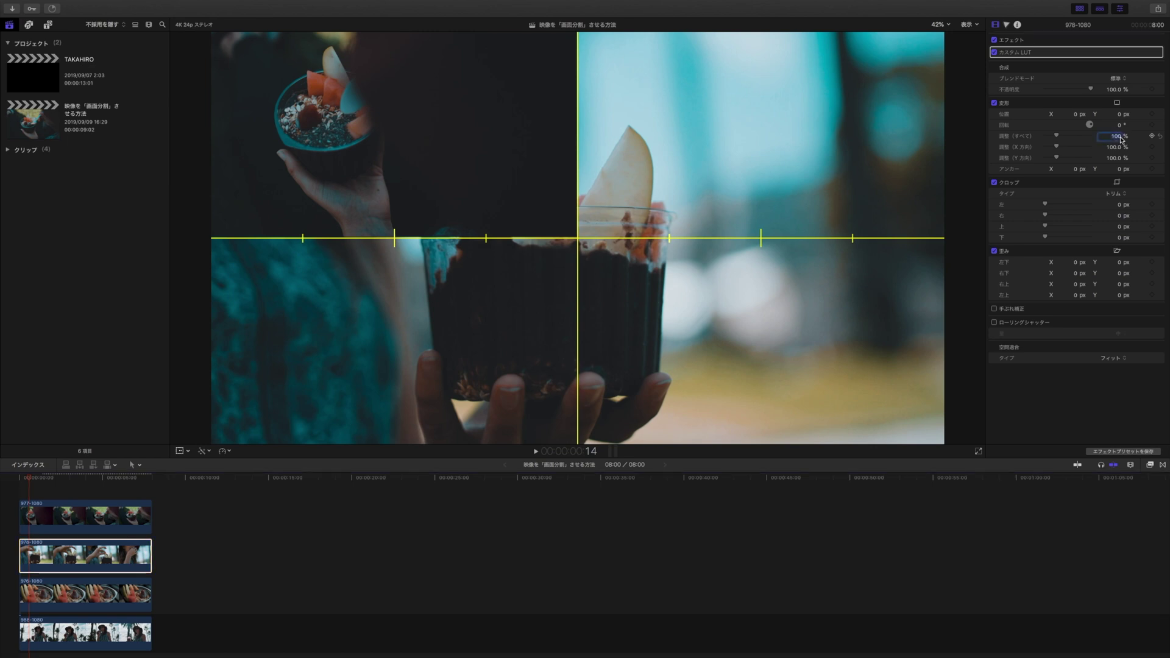
type("50")
key("Return")
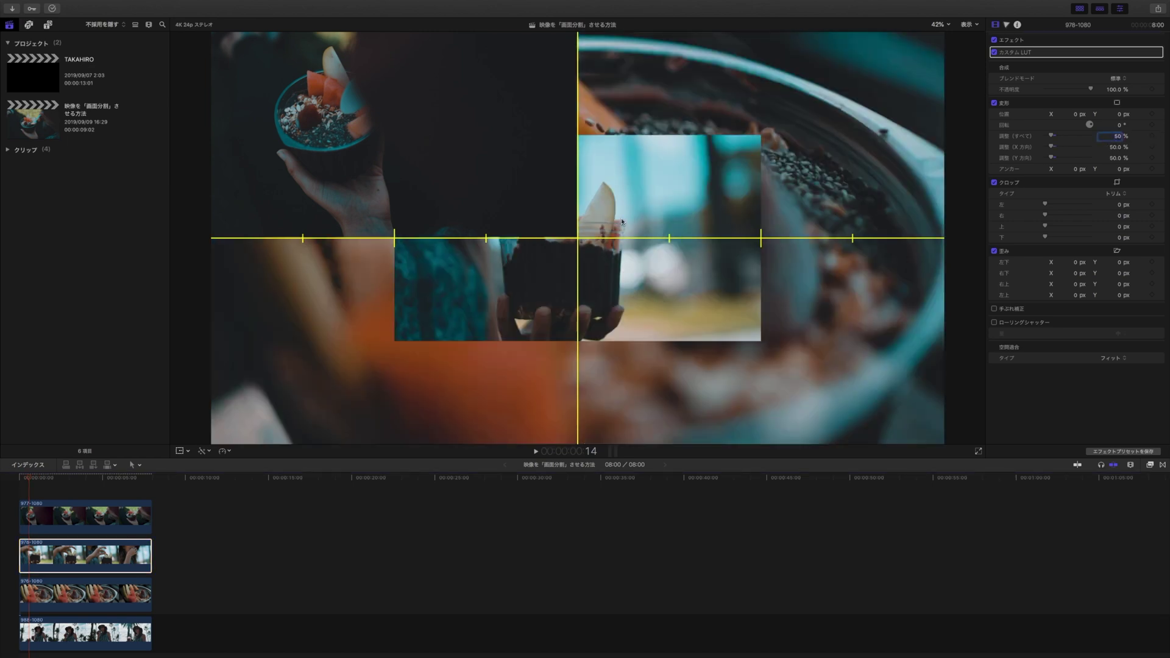
left_click(641, 214)
Drag clip 978-1080 into the top-right quarter at X 958.6, Y 536.1 px.
left_click(1118, 103)
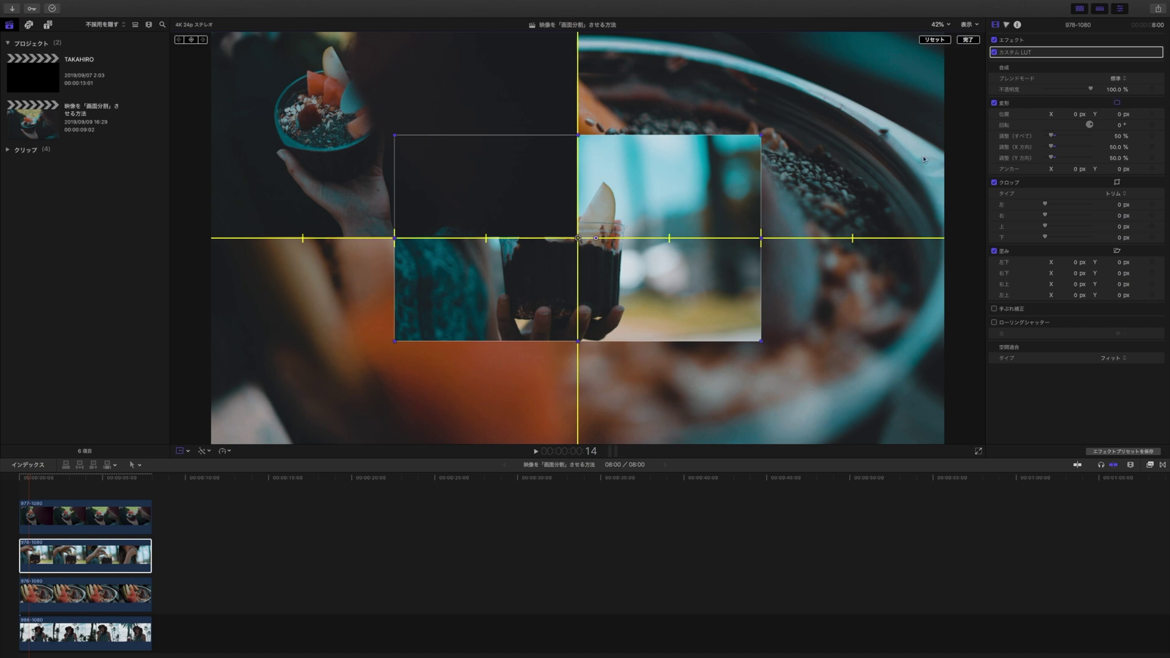
mouse_move(629, 187)
left_mouse_down()
mouse_move(788, 145)
mouse_move(792, 132)
left_mouse_up()
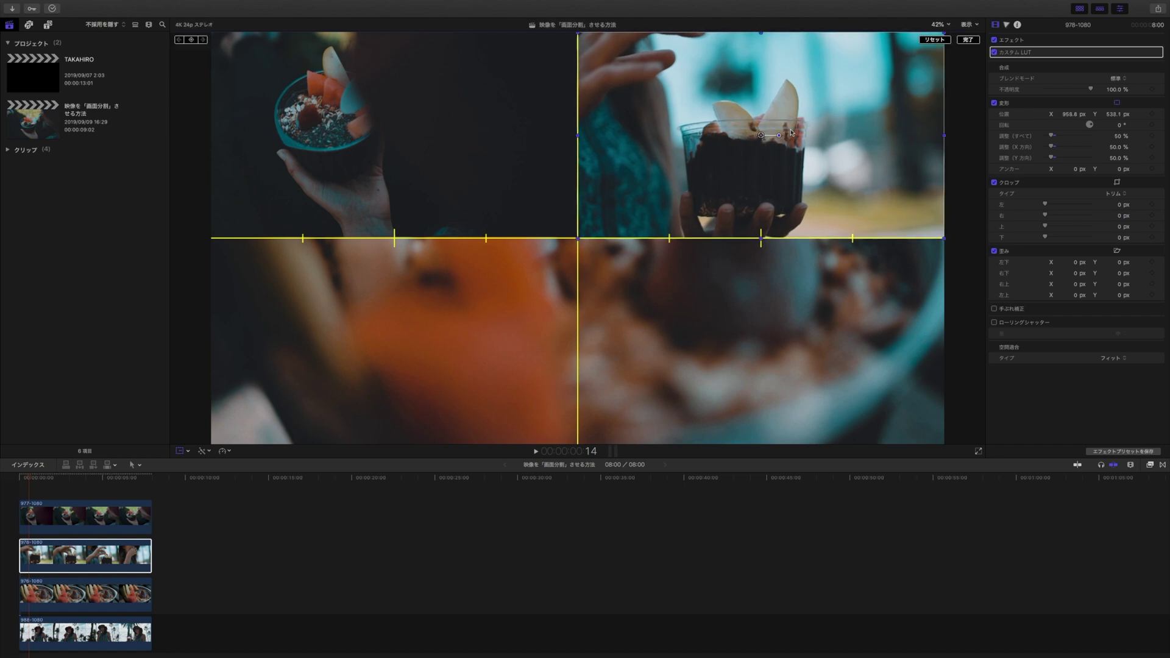
left_click(968, 41)
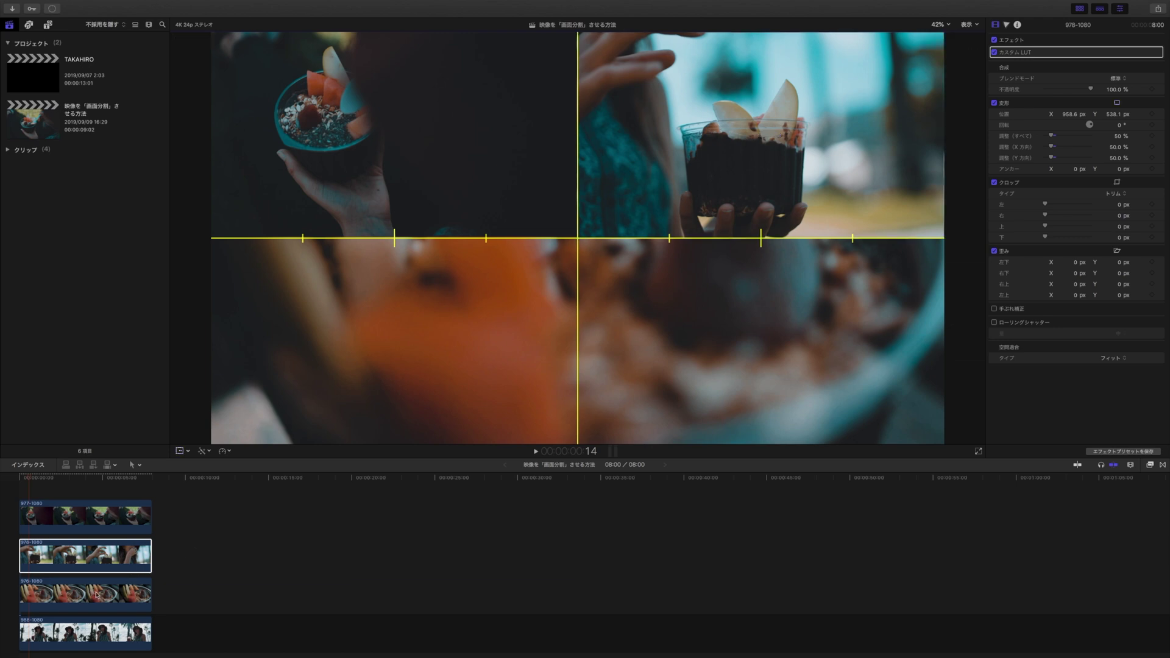
left_click(102, 596)
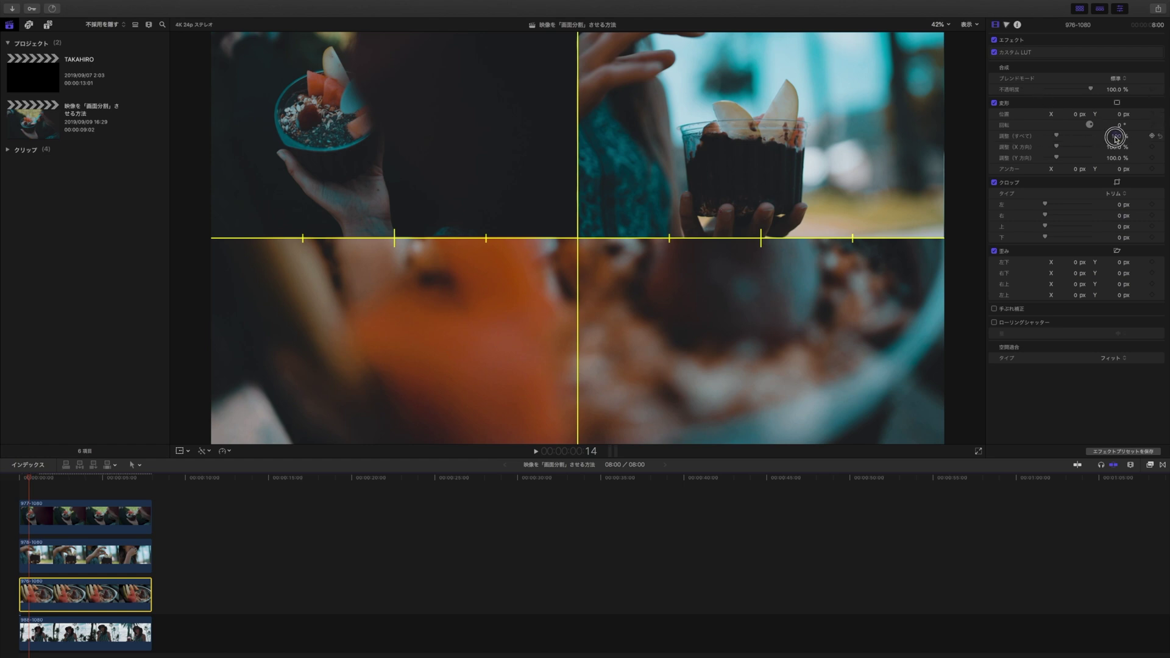
Set clip 976-1080's Scale (All) to 50% and drag it into the lower-left quarter.
left_click(1116, 136)
type("50")
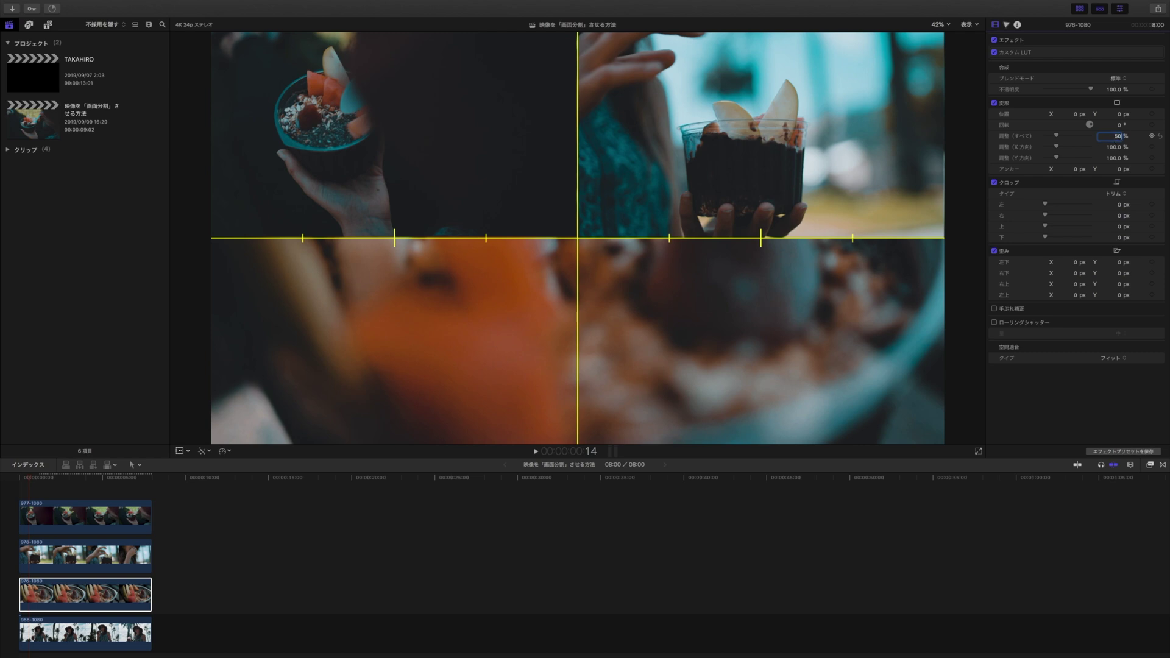
key("Return")
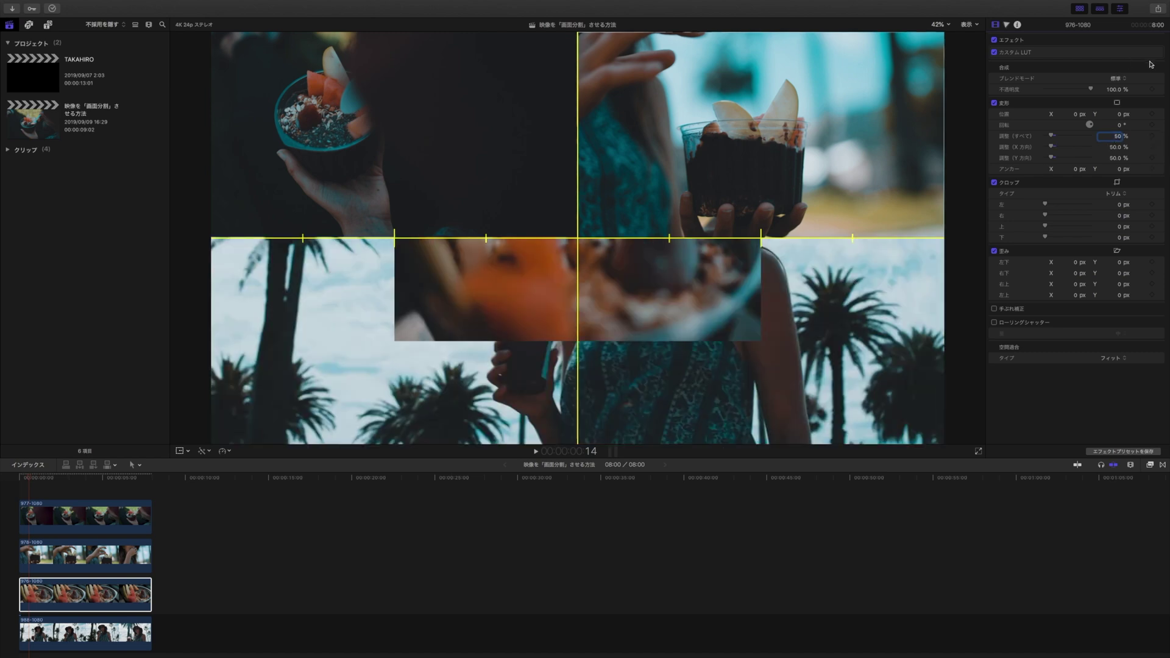
left_click(1118, 104)
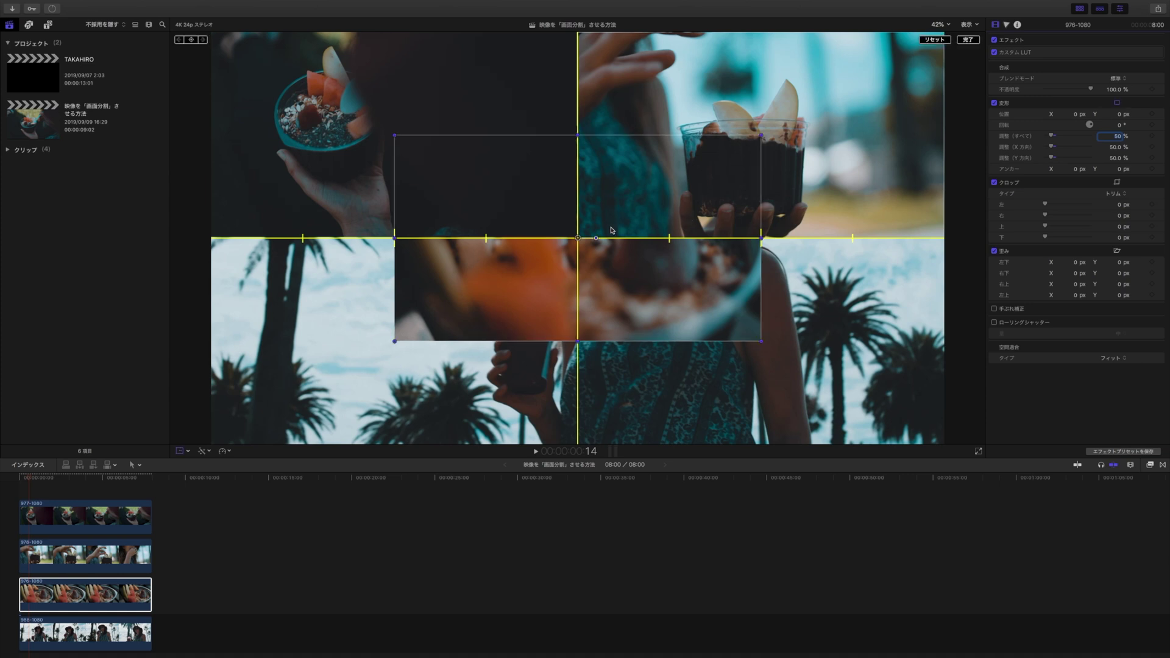
left_click_drag(611, 231, 424, 324)
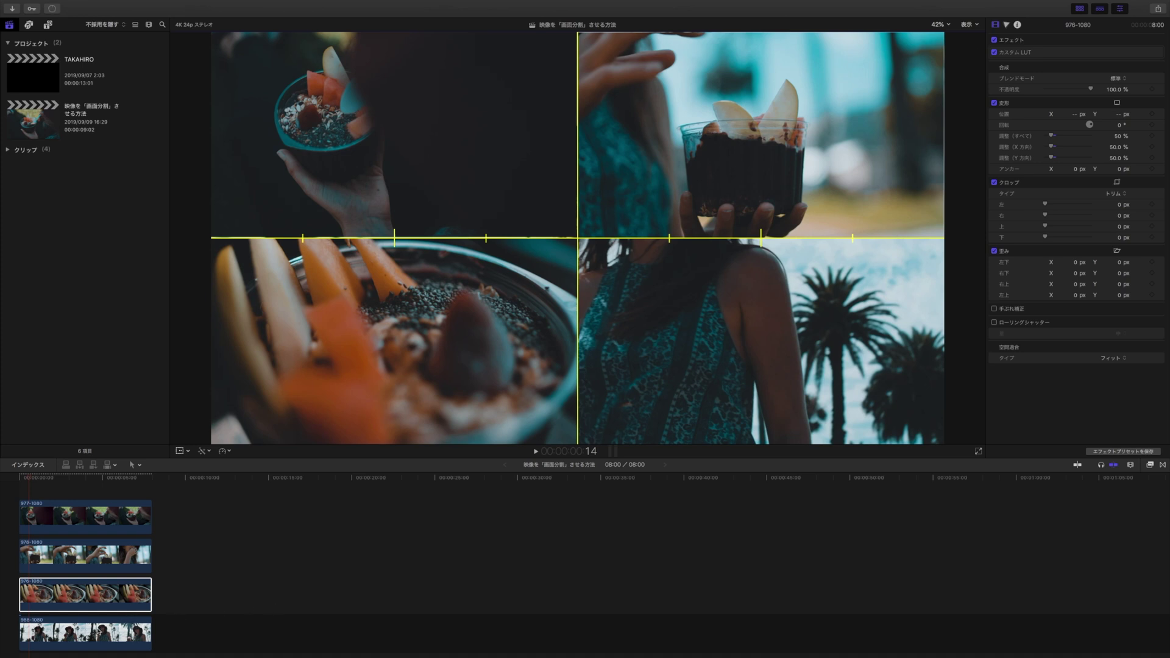
Scale clip 988-1080 to 50%, move it bottom-right, and scrub the playhead to preview the grid.
left_click(99, 630)
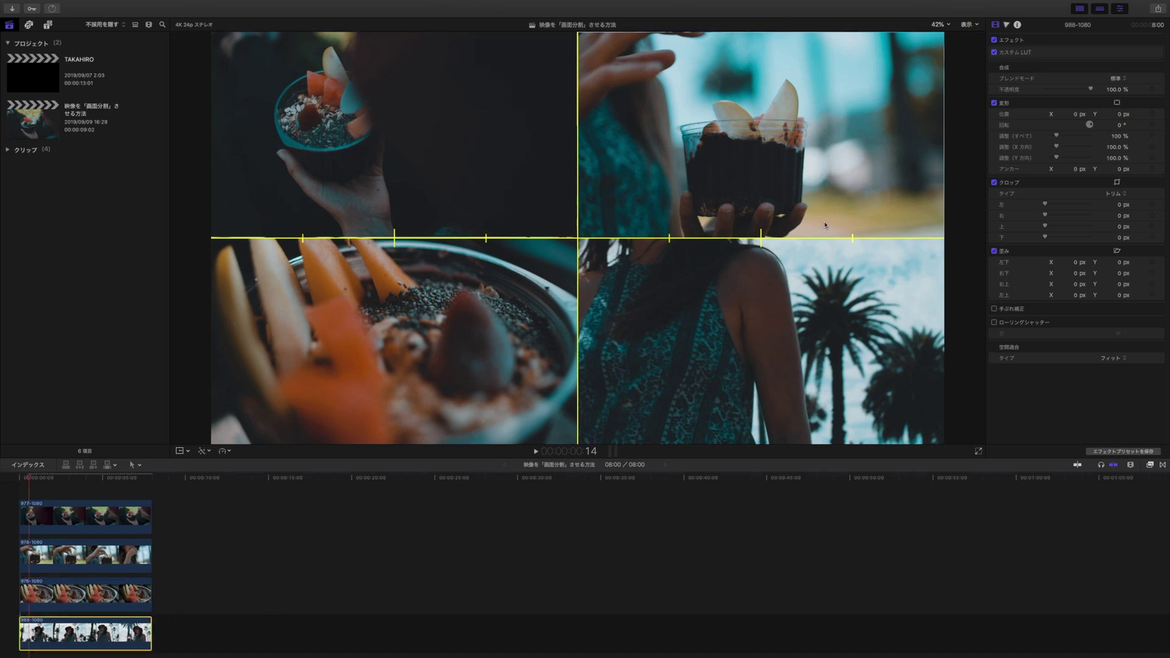
left_click(1119, 137)
key("super+a")
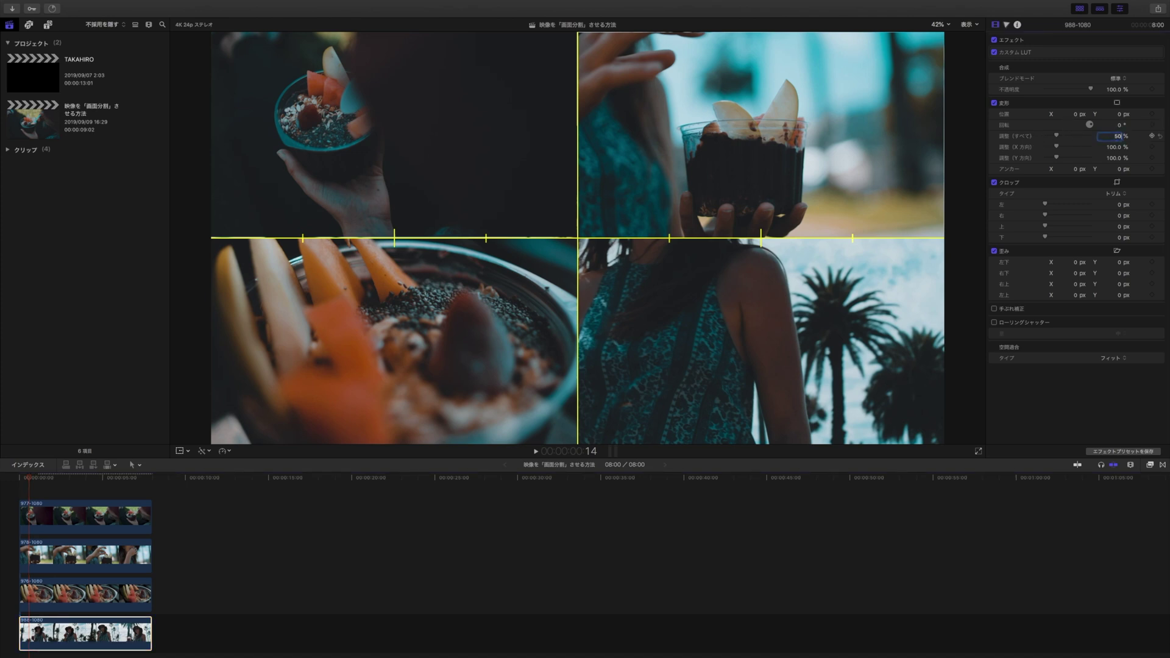
key("Return")
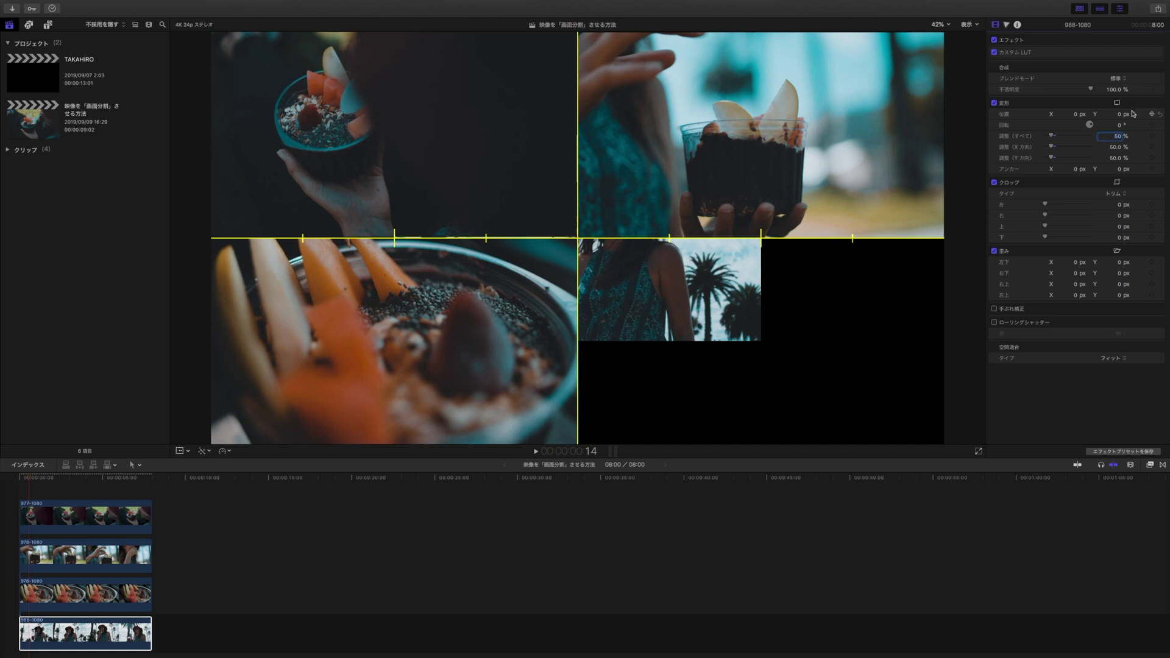
left_click(1118, 103)
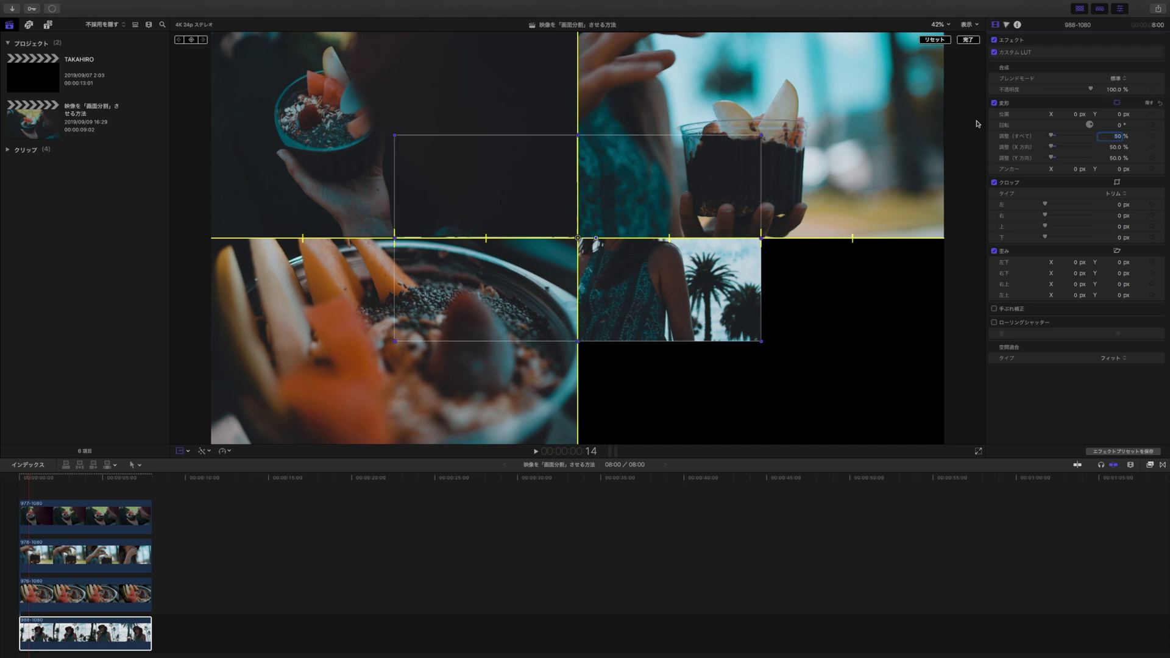
left_click_drag(579, 239, 763, 342)
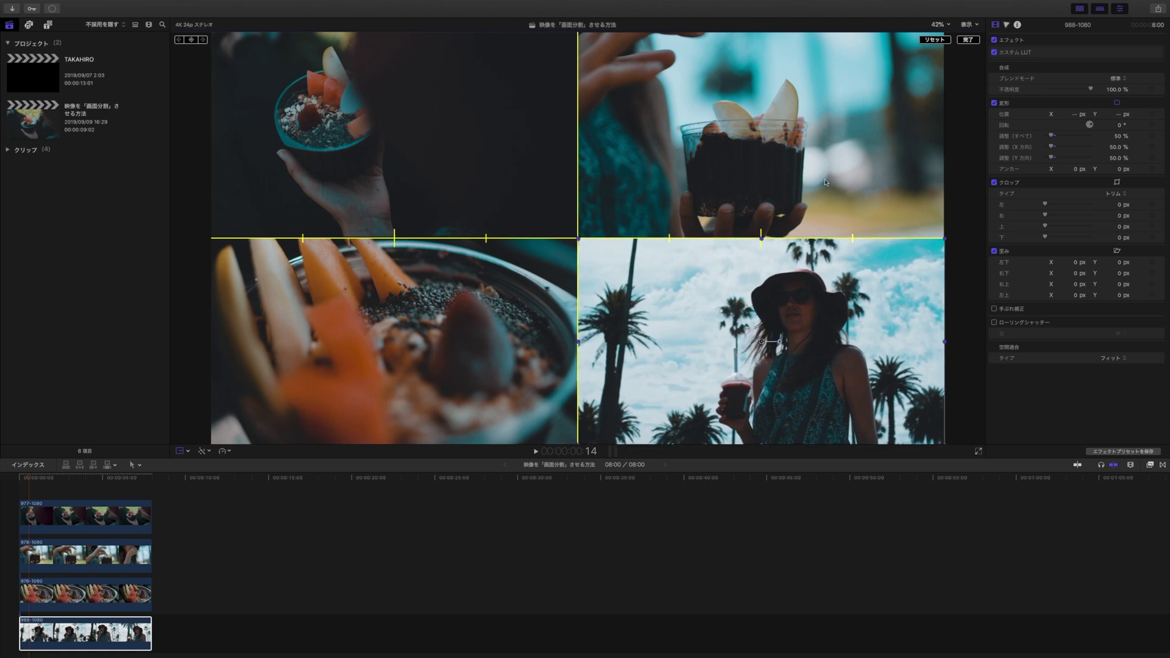
left_click_drag(30, 483, 140, 484)
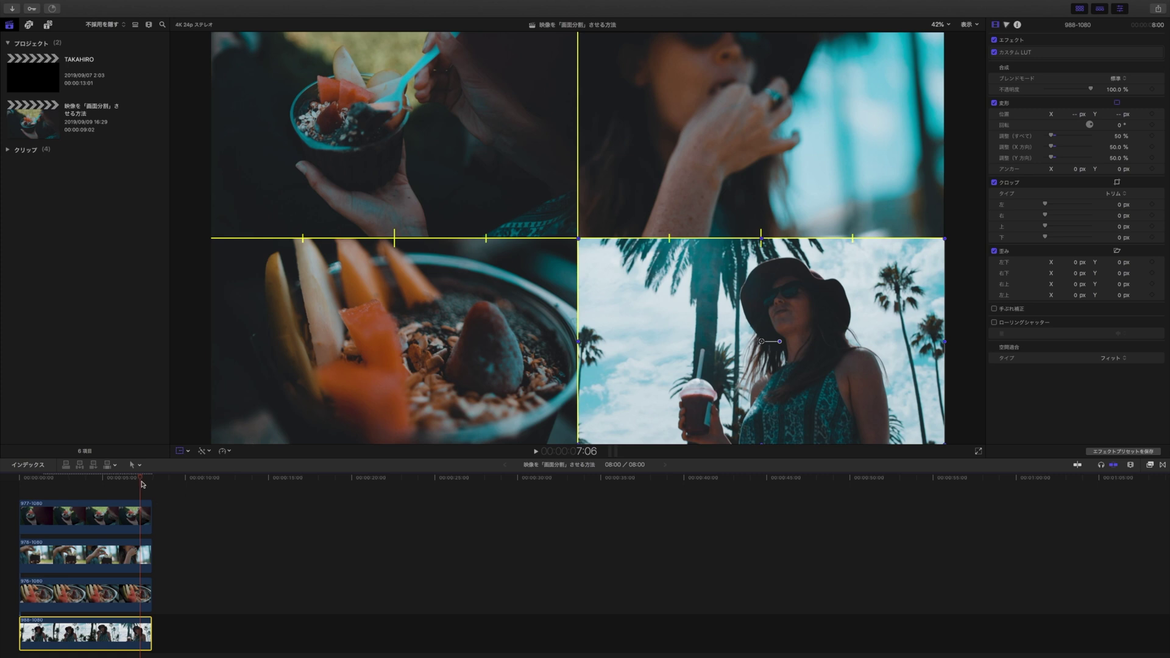
left_click_drag(141, 478, 20, 479)
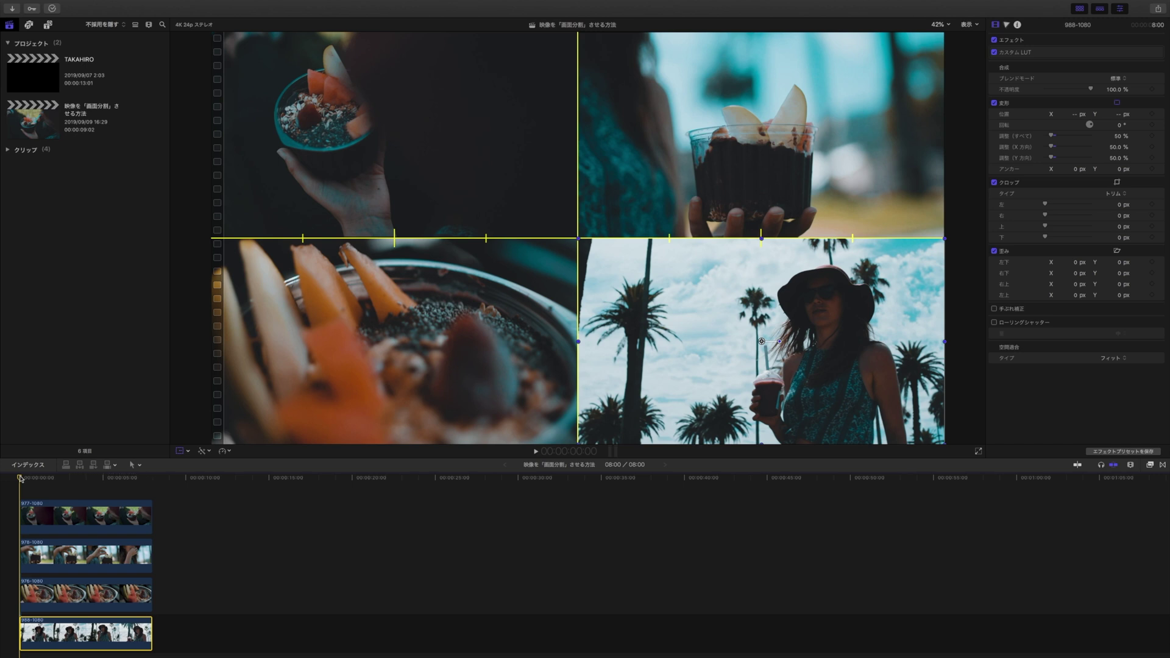
Play the 2×2 split-screen project full screen with Shift-Command-F.
key("super+shift+f")
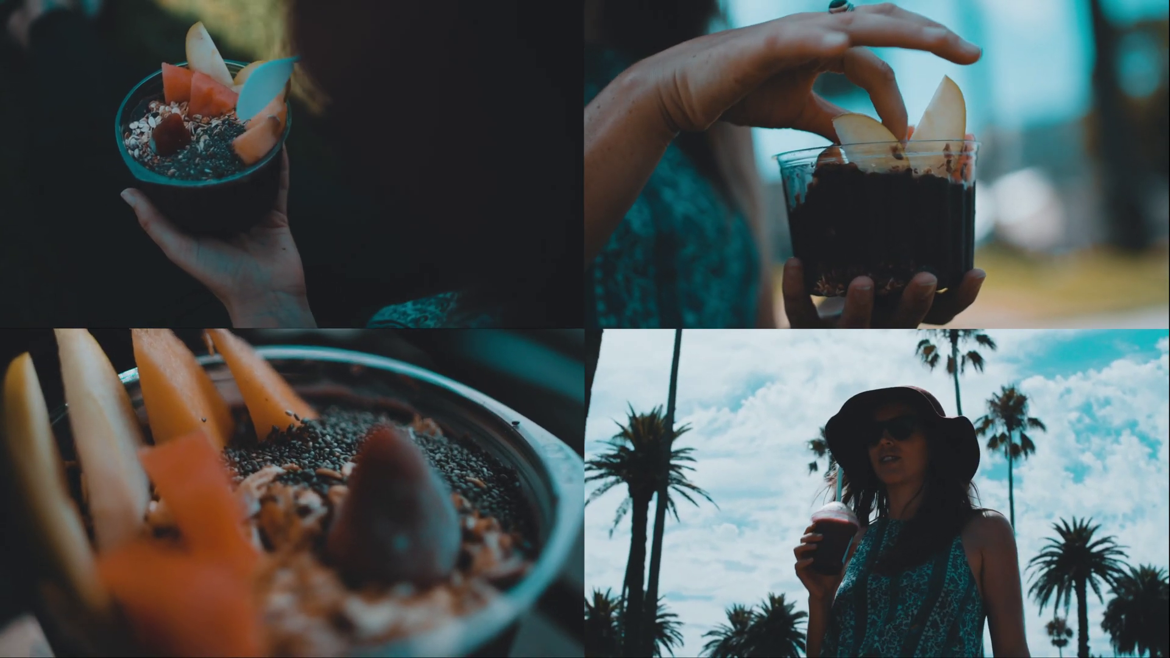